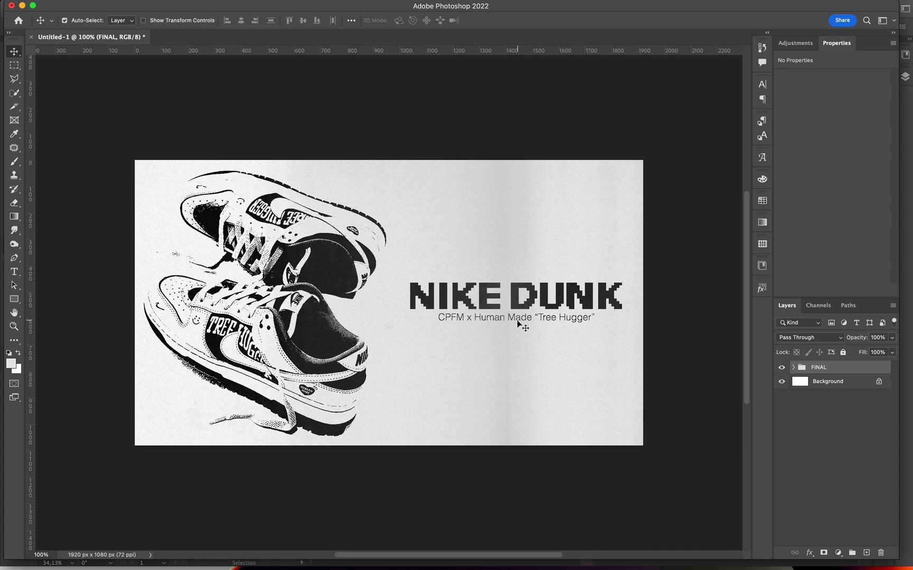
# Step: Hide the FINAL group and add a #ffffff Solid Color fill layer as a white backdrop
pyautogui.click(781, 367)
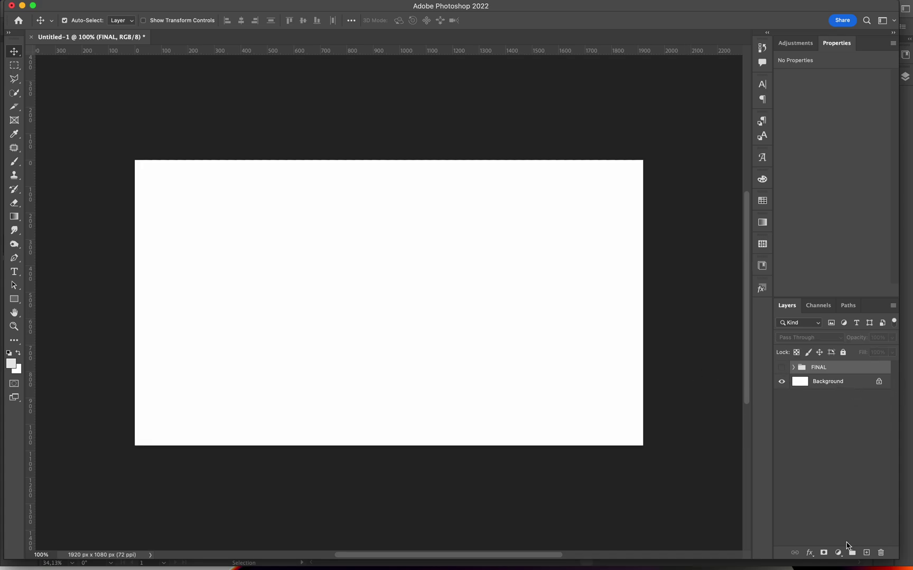
pyautogui.click(838, 553)
pyautogui.click(822, 336)
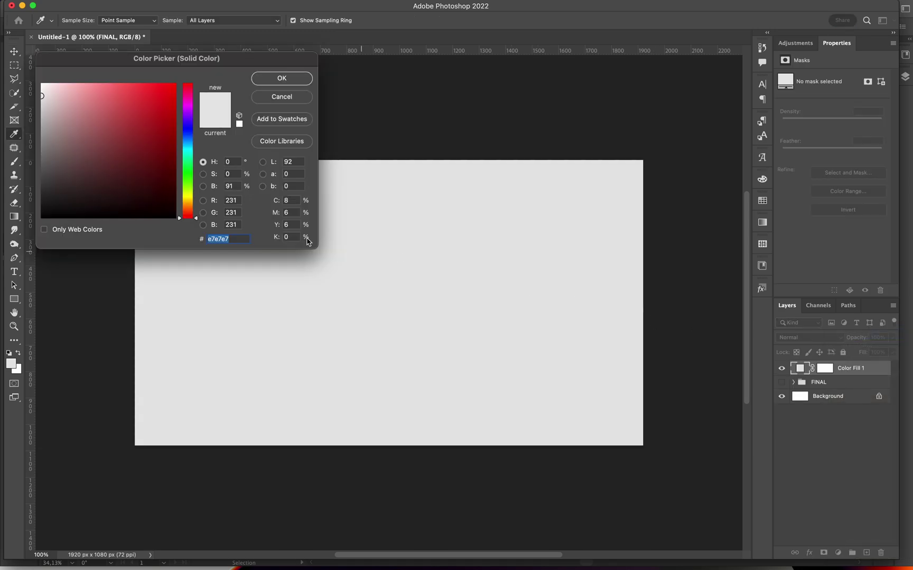
pyautogui.click(43, 83)
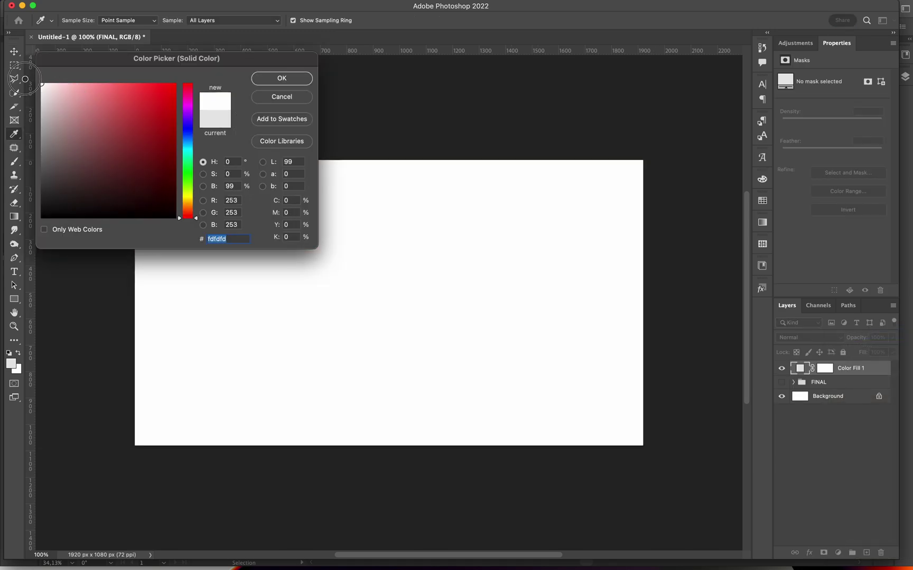
pyautogui.click(281, 79)
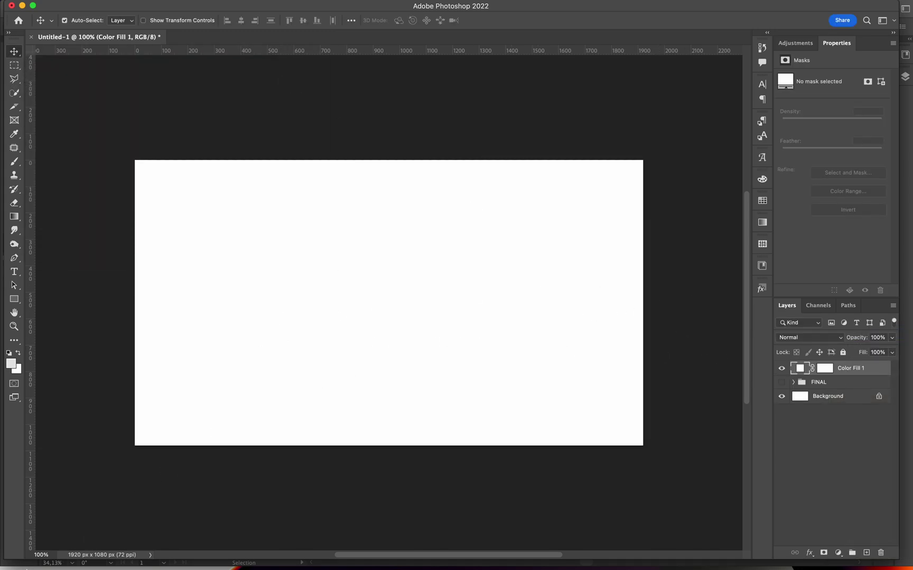
pyautogui.click(55, 544)
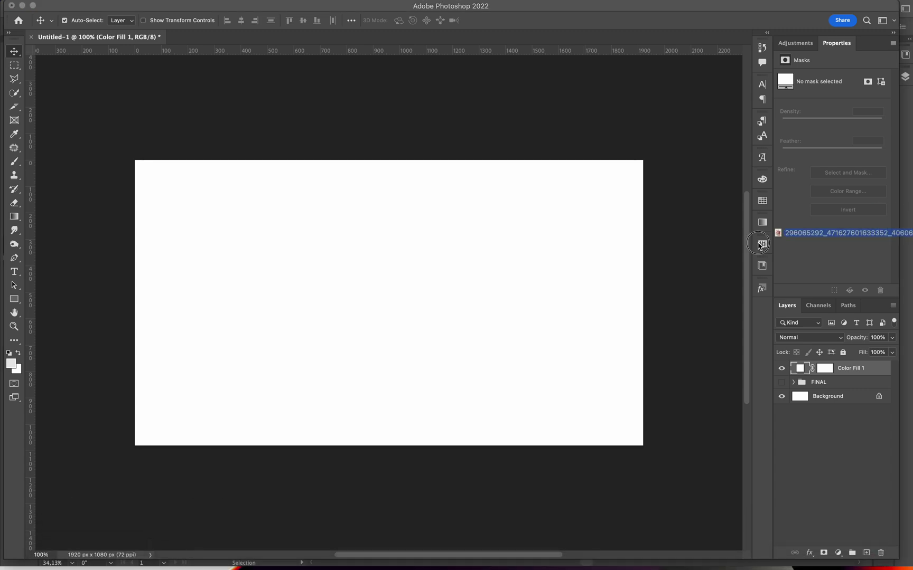
# Step: Place the sneaker photo, enlarge it, move it to the left side and rasterize it
pyautogui.moveTo(776, 231); pyautogui.dragTo(348, 342)
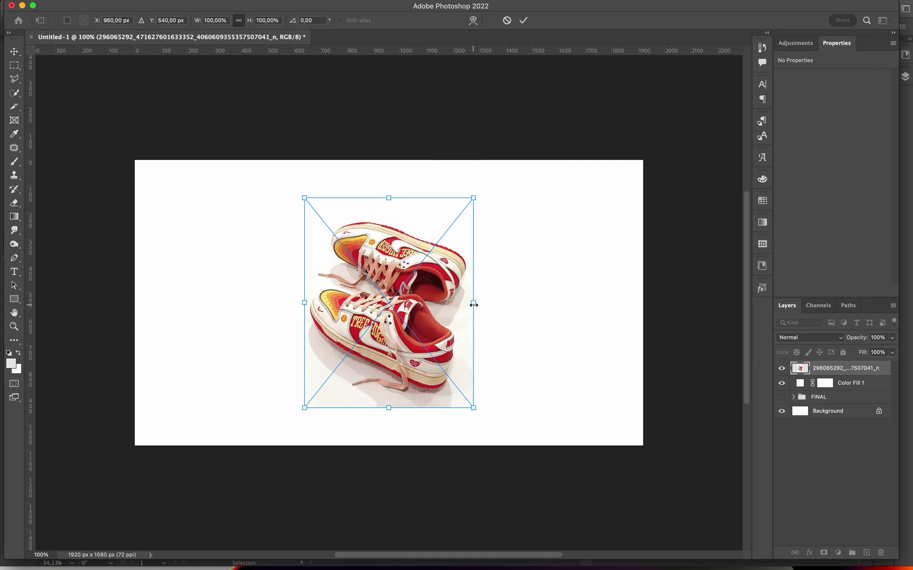
pyautogui.moveTo(474, 305); pyautogui.dragTo(570, 295)
pyautogui.moveTo(482, 309); pyautogui.dragTo(312, 308)
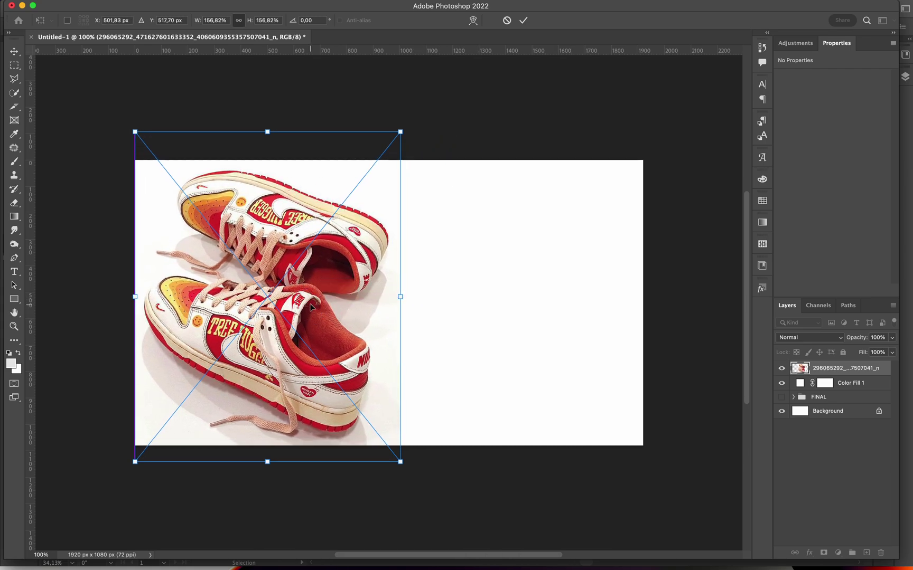
pyautogui.press('Return')
pyautogui.press('b')
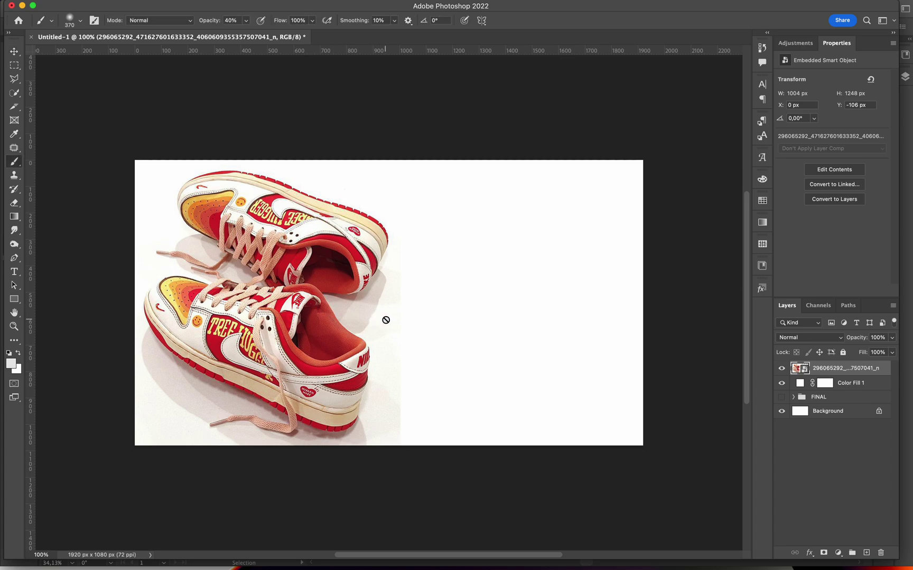
pyautogui.click(385, 320)
pyautogui.click(485, 224)
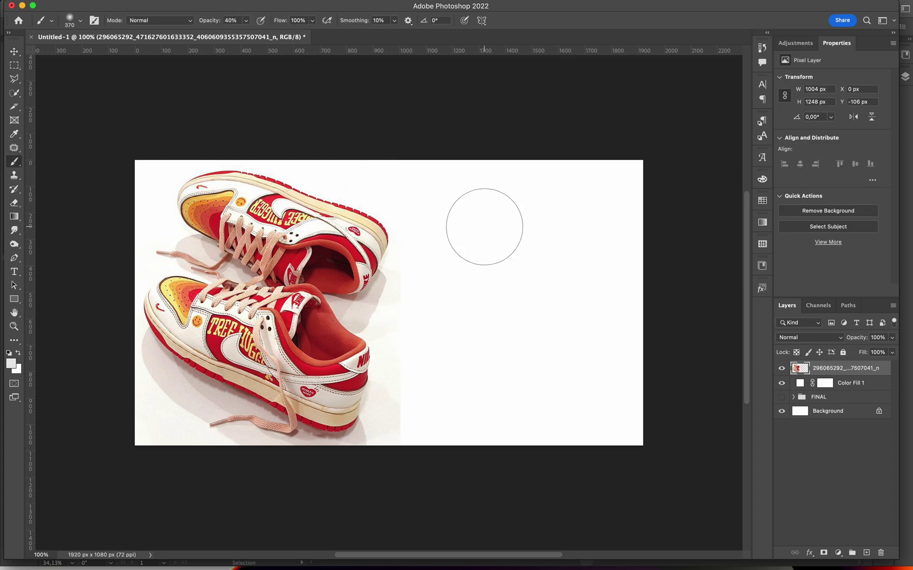
# Step: Select the empty right half of the banner and fill it with Content-Aware Fill
pyautogui.press('m')
pyautogui.moveTo(660, 149); pyautogui.dragTo(399, 501)
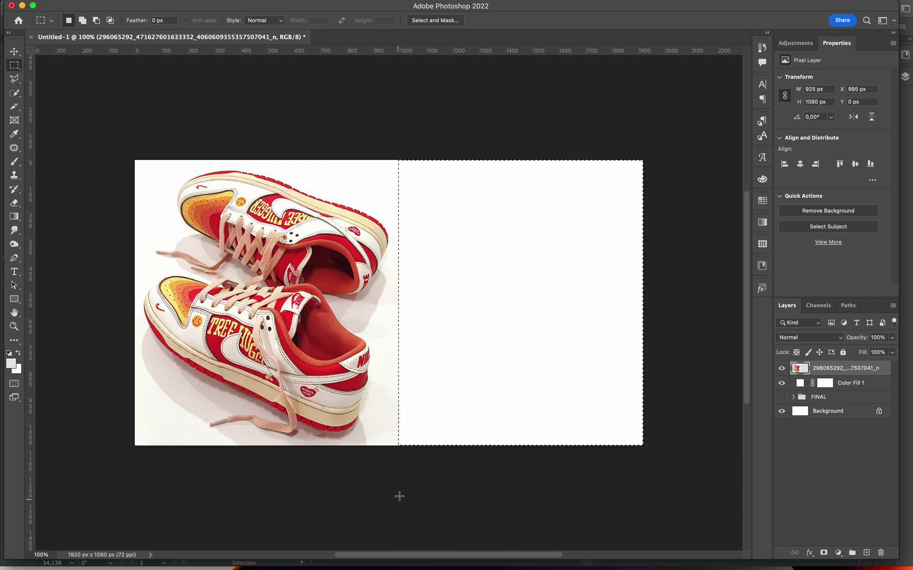
pyautogui.rightClick(439, 320)
pyautogui.click(470, 497)
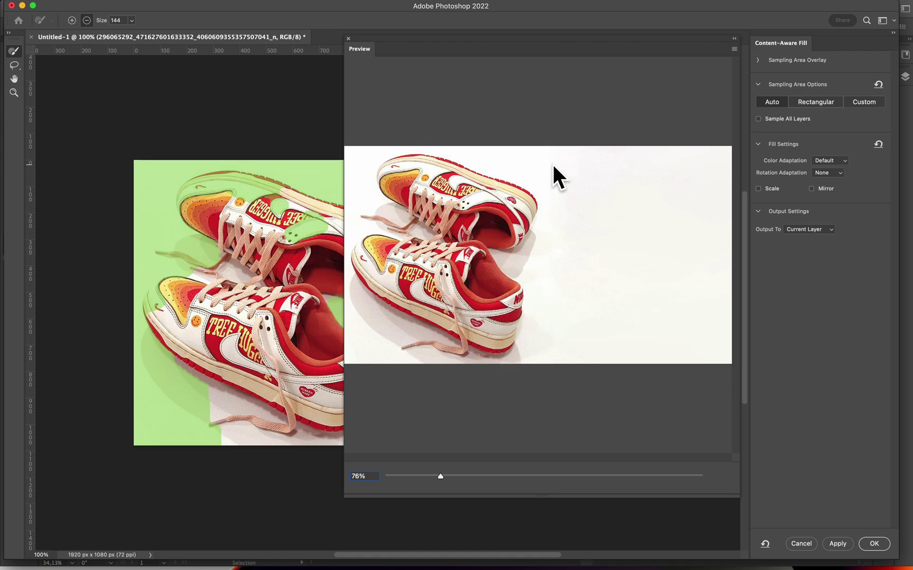
pyautogui.press('Return')
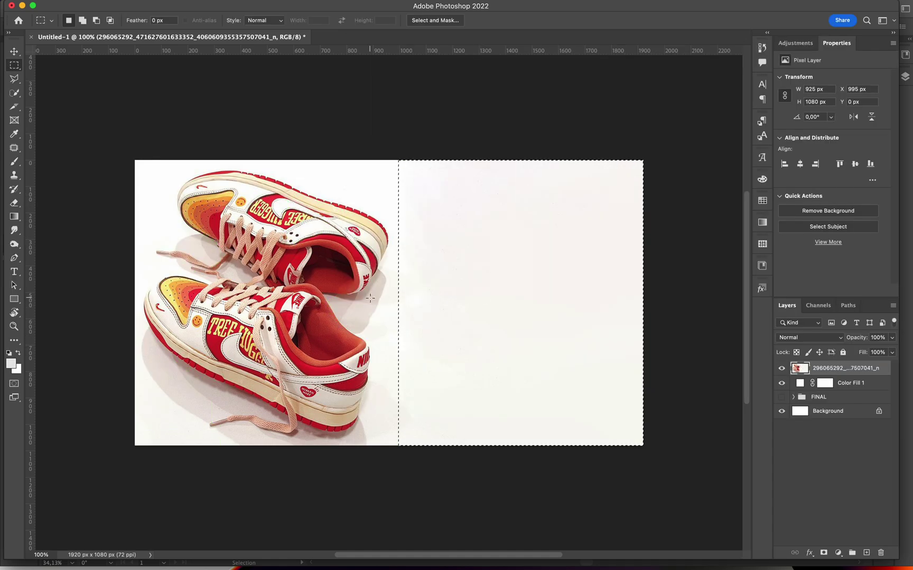
# Step: Deselect and add a Lorem Ipsum placeholder text layer on the canvas
pyautogui.hotkey('ctrl', 'd')
pyautogui.press('t')
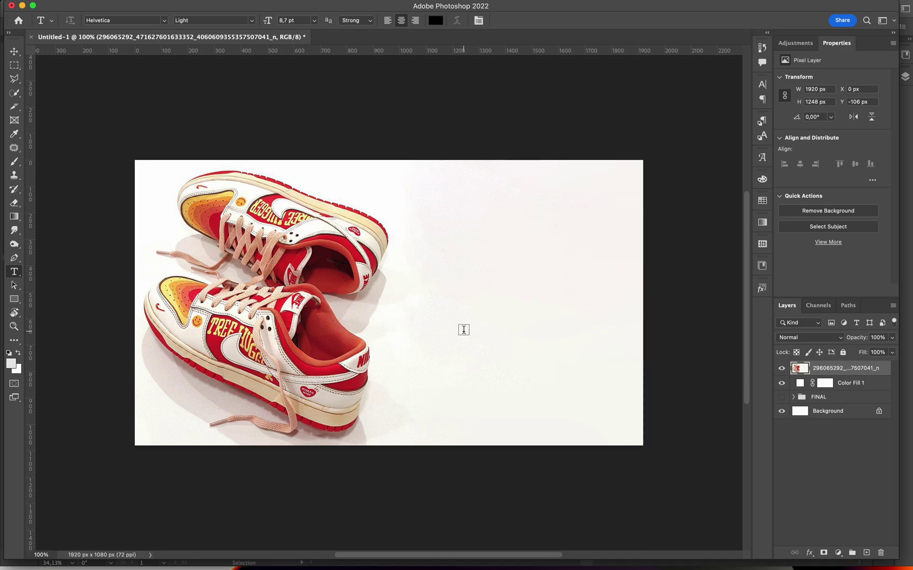
pyautogui.click(463, 330)
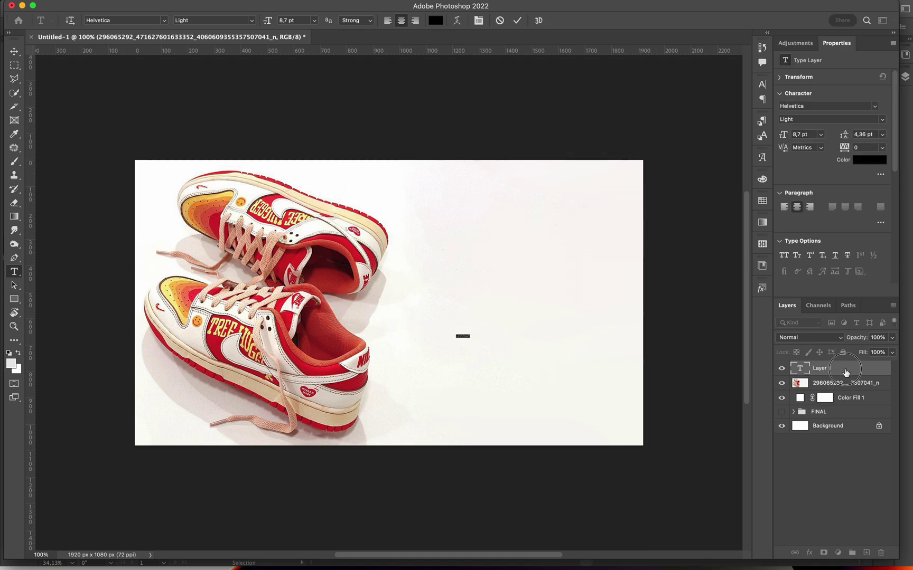
pyautogui.click(845, 371)
# Step: Show the FINAL design and hide the working layers to use it as reference
pyautogui.click(781, 411)
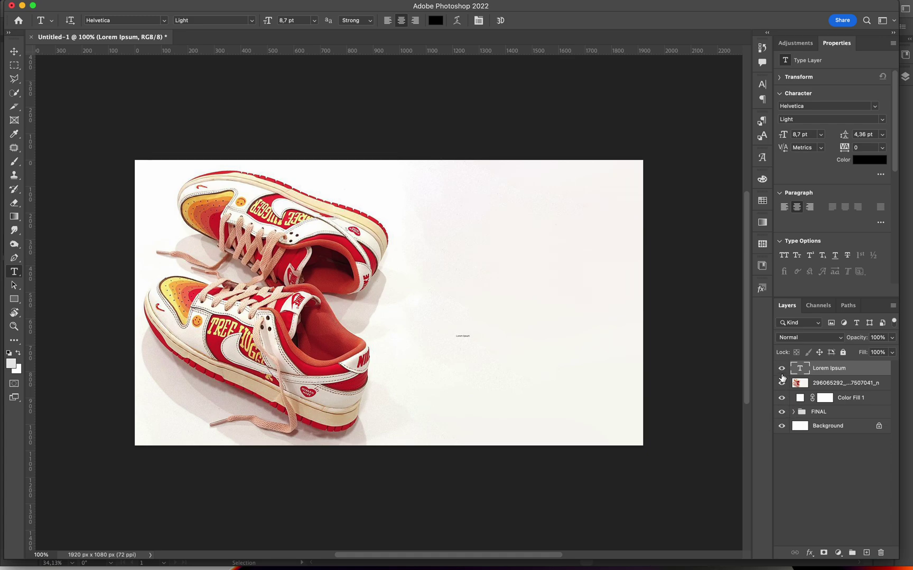
pyautogui.moveTo(781, 368); pyautogui.dragTo(782, 396)
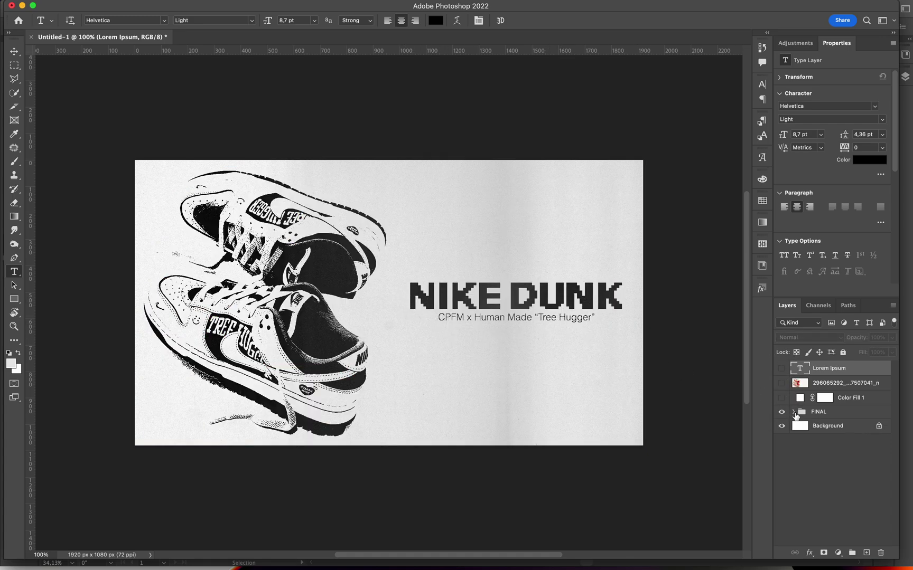
pyautogui.click(794, 412)
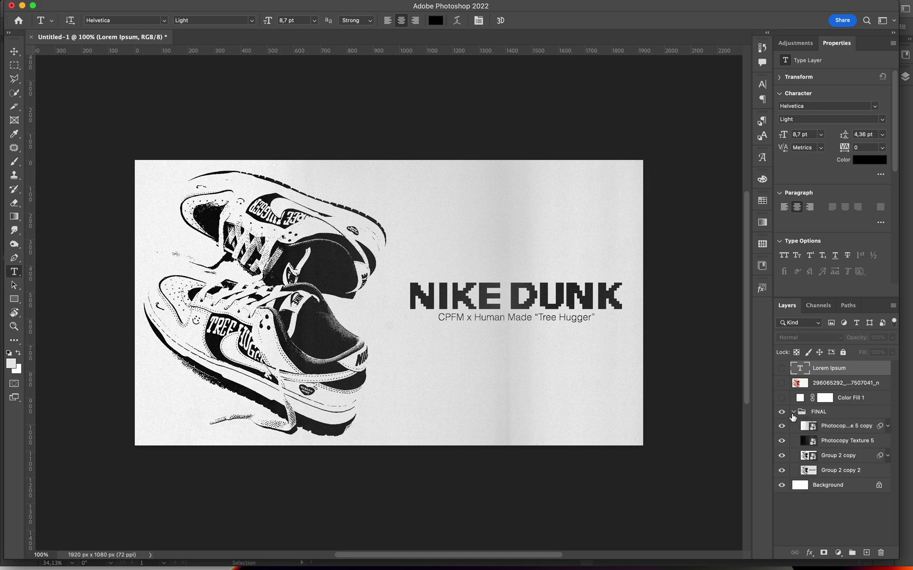
pyautogui.click(794, 412)
# Step: Add the subtitle 'CPFM x Human Made "Tree Hugger"', then restore the working layers and hide FINAL
pyautogui.click(448, 249)
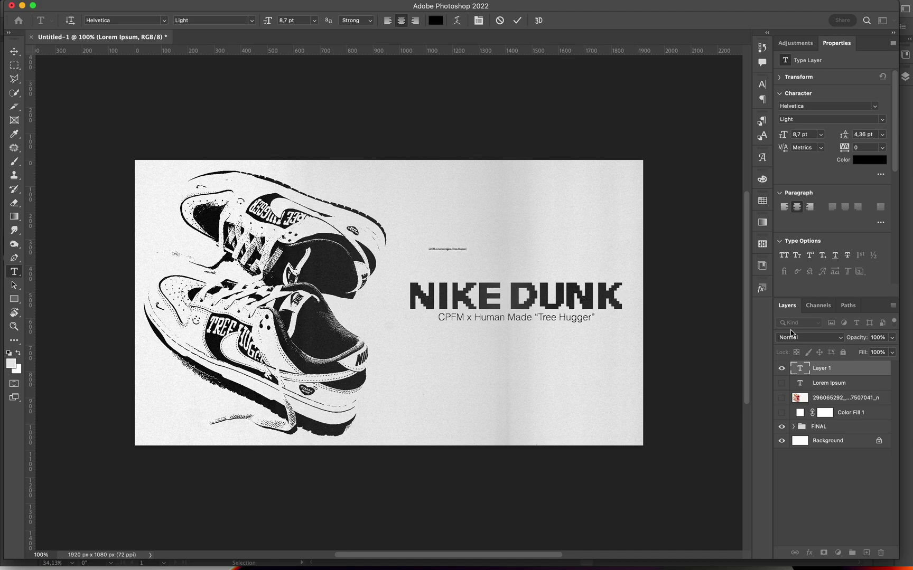
pyautogui.click(849, 372)
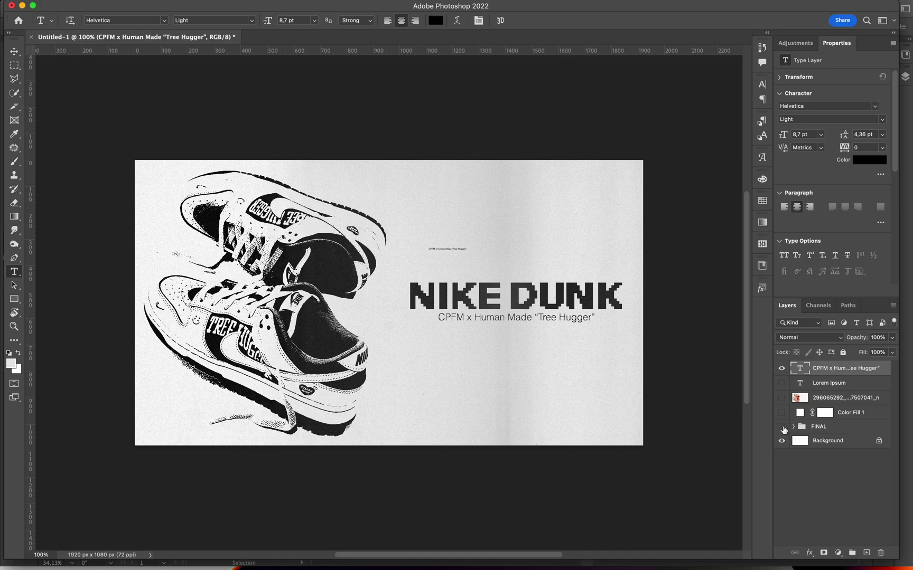
pyautogui.click(781, 426)
pyautogui.moveTo(781, 412); pyautogui.dragTo(782, 391)
# Step: Delete the Lorem Ipsum placeholder text layer
pyautogui.click(833, 384)
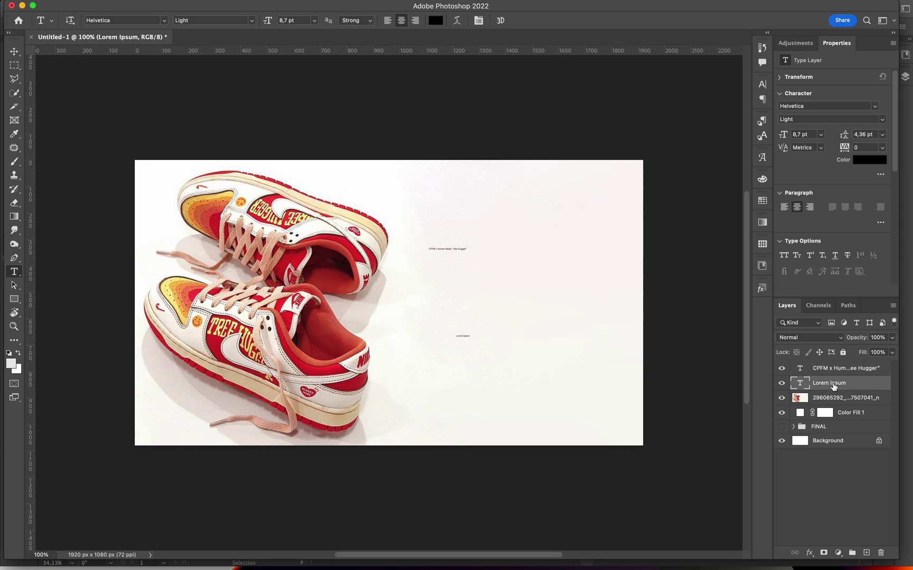
pyautogui.press('BackSpace')
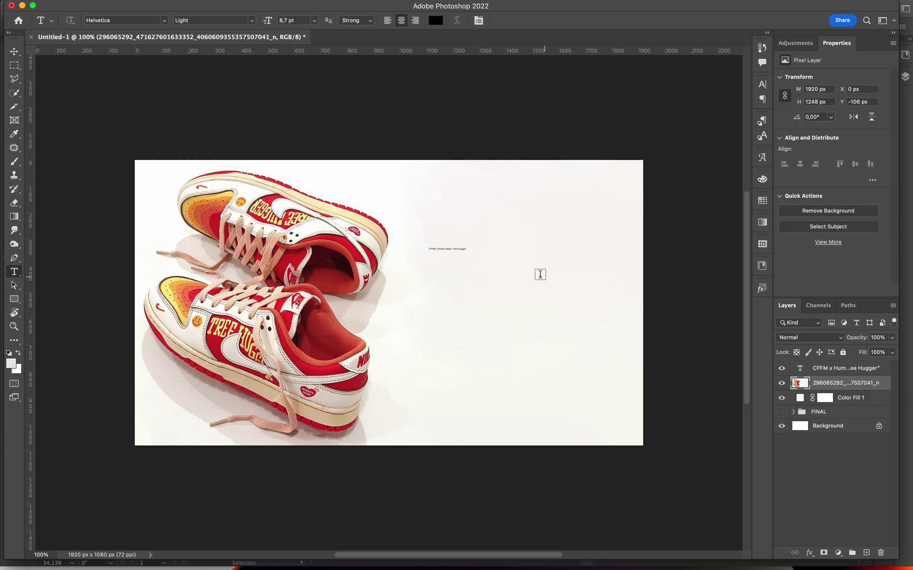
pyautogui.press('v')
pyautogui.press('super+t')
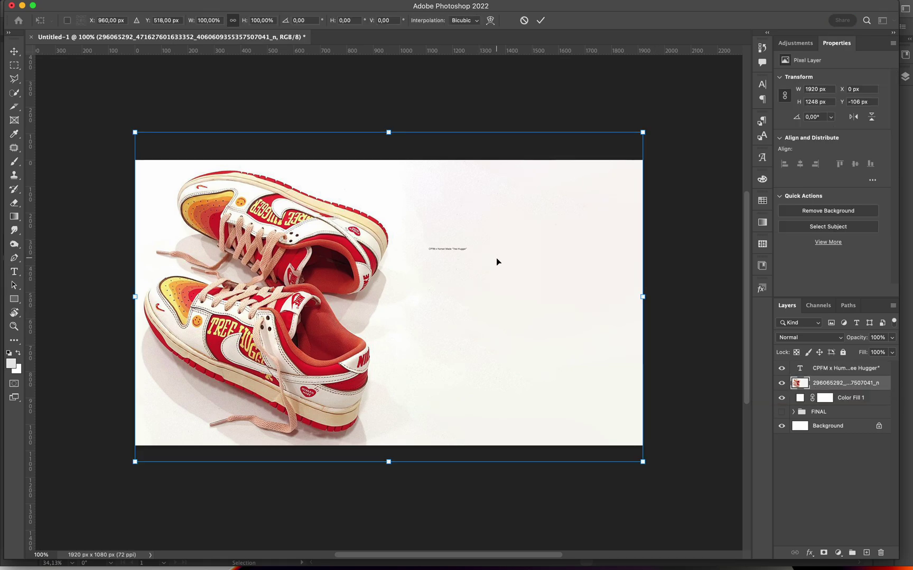
pyautogui.press('Escape')
# Step: Enlarge the subtitle text to about 33,75 pt
pyautogui.click(821, 370)
pyautogui.press('super+t')
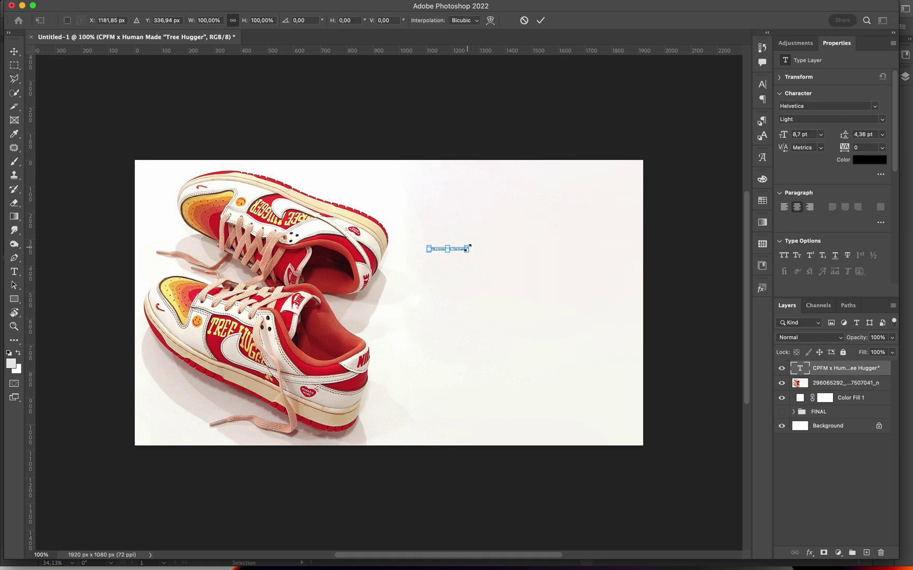
pyautogui.moveTo(466, 252); pyautogui.dragTo(571, 286)
pyautogui.press('Return')
# Step: Replace the duplicated subtitle's text with the title NIKE DUNK
pyautogui.doubleClick(570, 286)
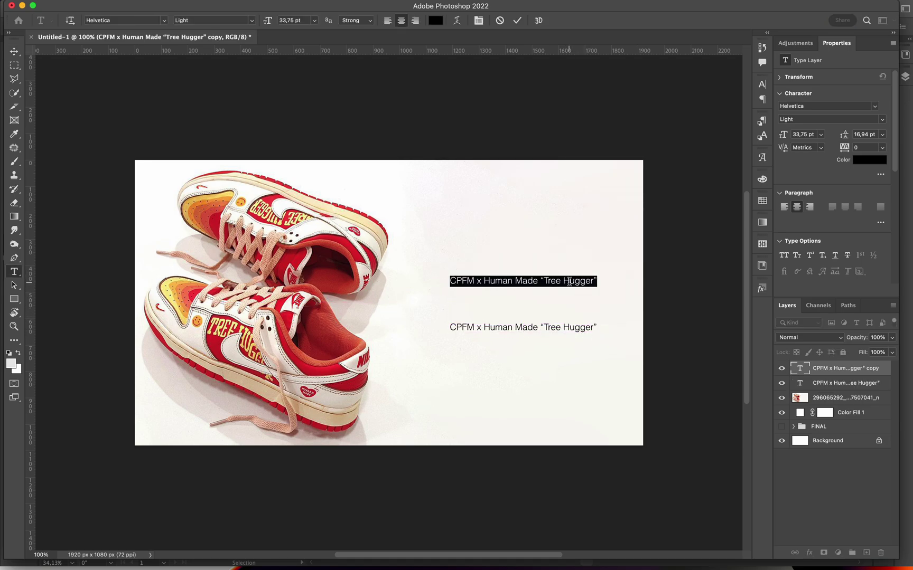
pyautogui.write('NJK')
pyautogui.press('BackSpace')
pyautogui.press('BackSpace')
pyautogui.write('IKE DUNK')
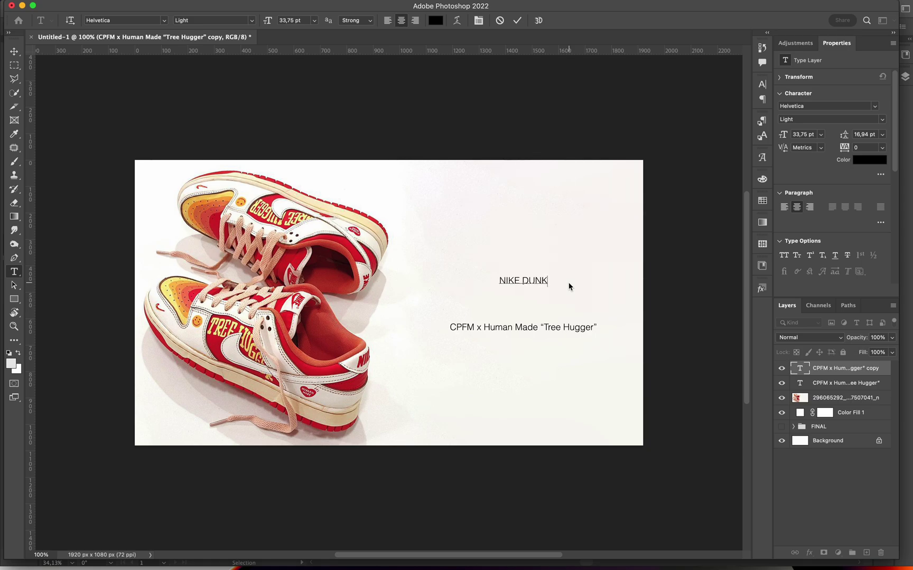
pyautogui.hotkey('ctrl', 'Return')
# Step: Set the NIKE DUNK title in Aileron Black and enlarge it about four times
pyautogui.press('v')
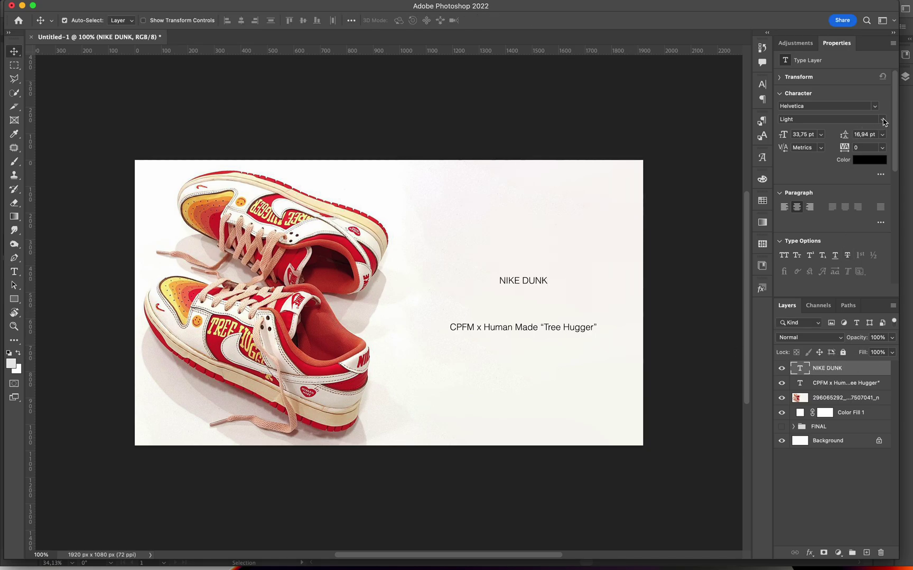
pyautogui.click(885, 122)
pyautogui.click(832, 145)
pyautogui.click(819, 106)
pyautogui.write('ail')
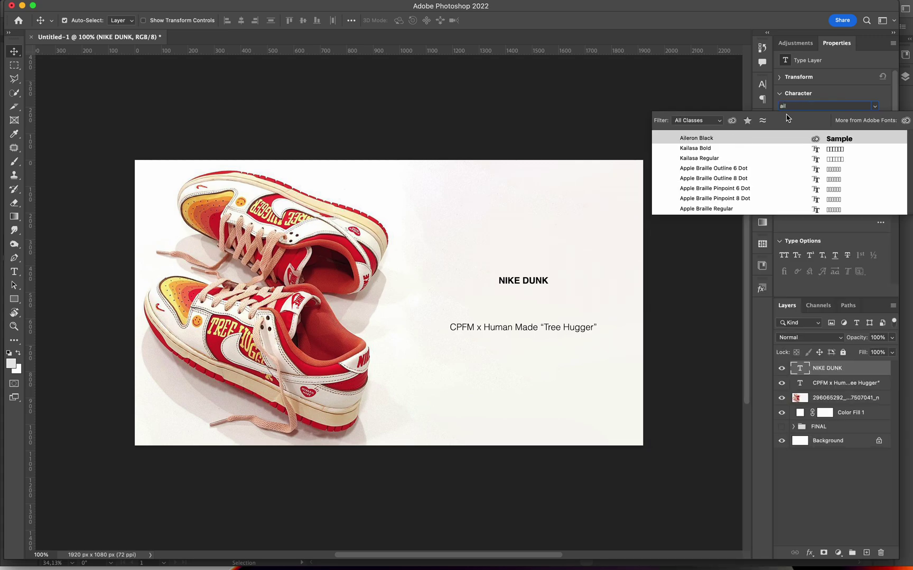
pyautogui.click(697, 138)
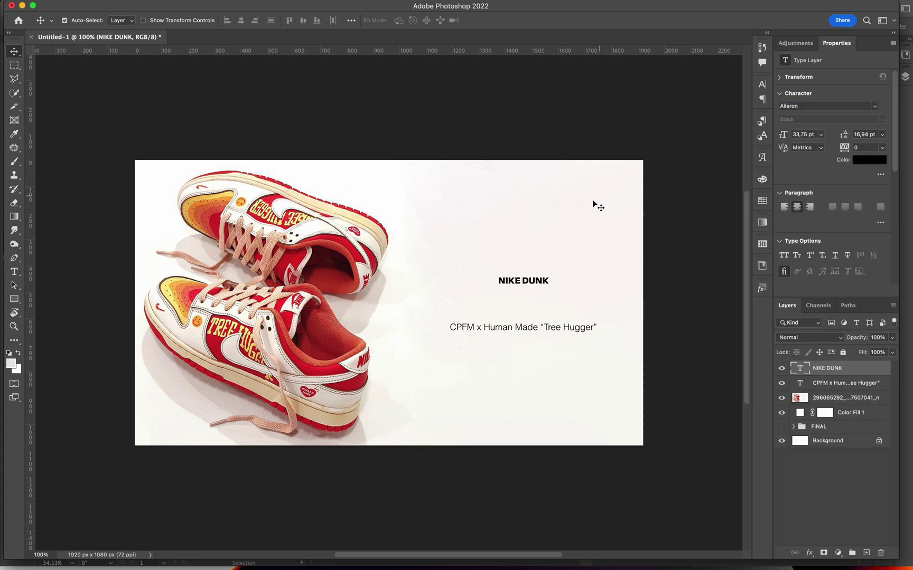
pyautogui.press('super+t')
pyautogui.moveTo(552, 284); pyautogui.dragTo(583, 282)
pyautogui.press('Return')
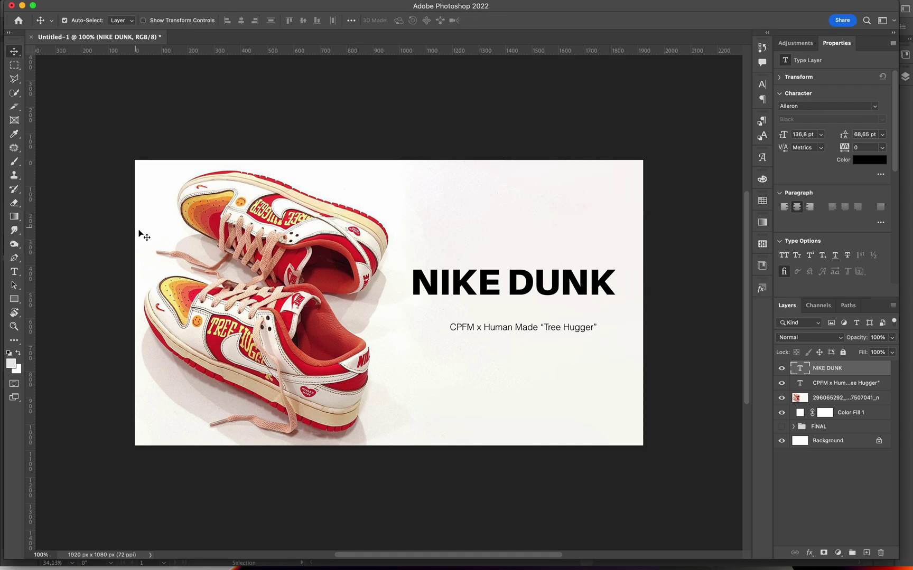
# Step: Add a vertical guide near x 1407 px and move the subtitle beneath NIKE DUNK
pyautogui.moveTo(31, 259); pyautogui.dragTo(510, 261)
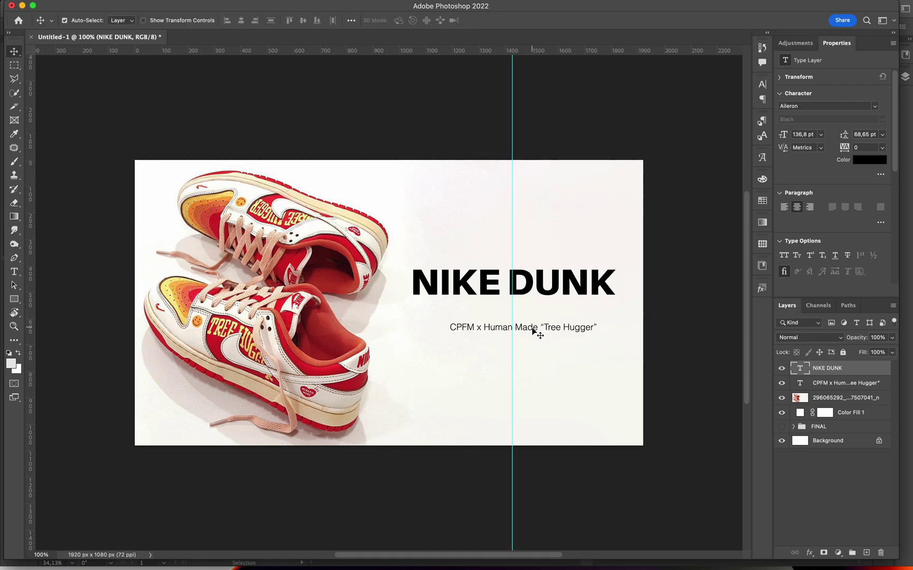
pyautogui.click(544, 331)
pyautogui.hotkey('ctrl', 't')
pyautogui.moveTo(546, 331); pyautogui.dragTo(537, 313)
pyautogui.press('Return')
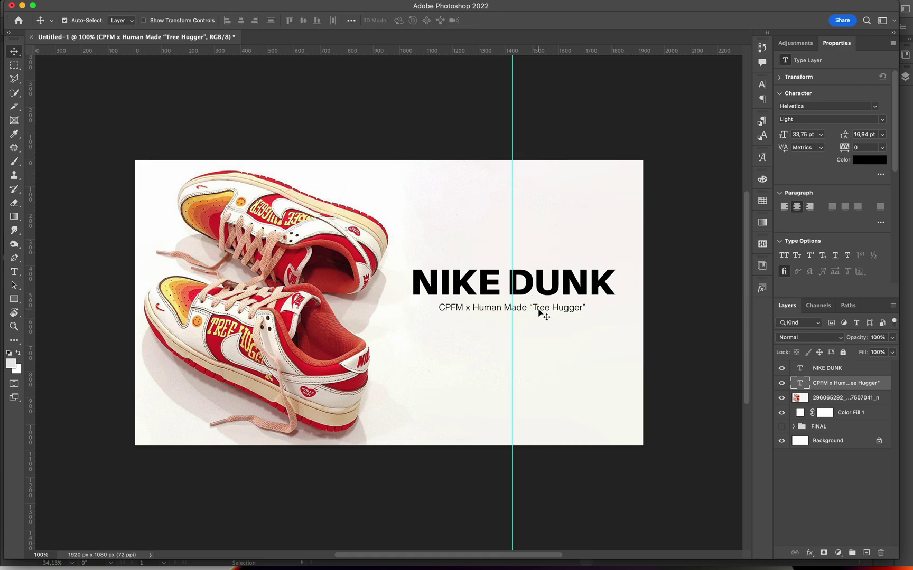
# Step: Move both text lines down about 44 px together and delete the guide
pyautogui.keyDown('shift'); pyautogui.click(556, 284); pyautogui.keyUp('shift')
pyautogui.hotkey('ctrl', 't')
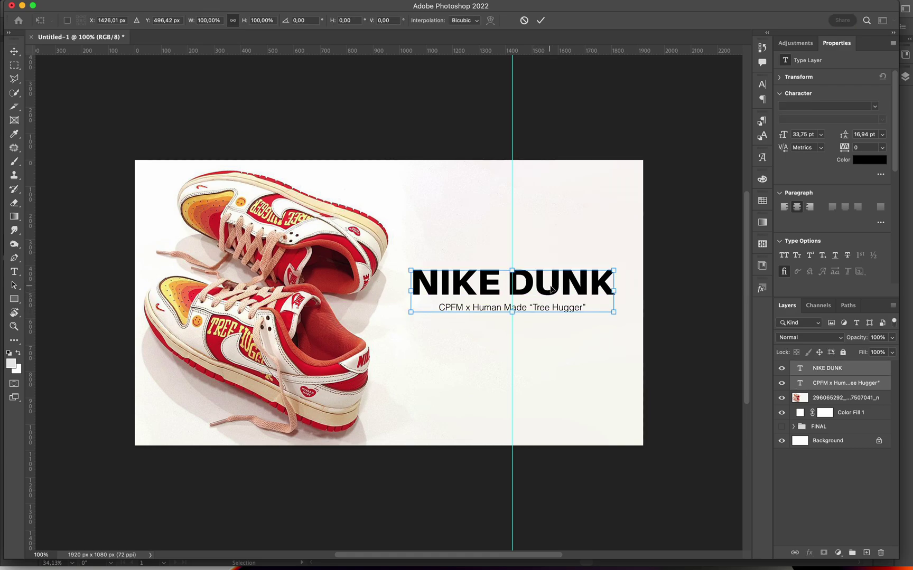
pyautogui.moveTo(556, 284); pyautogui.dragTo(556, 295)
pyautogui.press('Return')
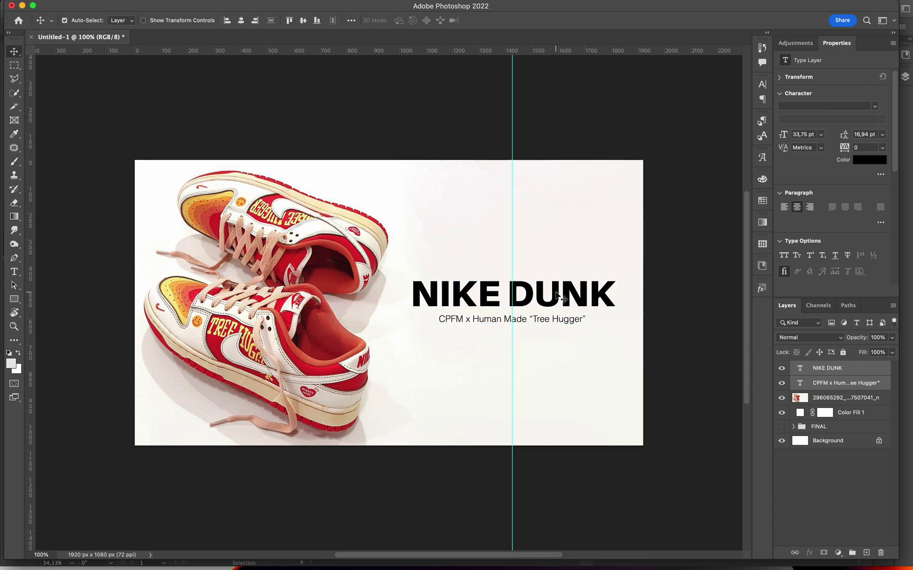
pyautogui.click(510, 131)
pyautogui.press('Delete')
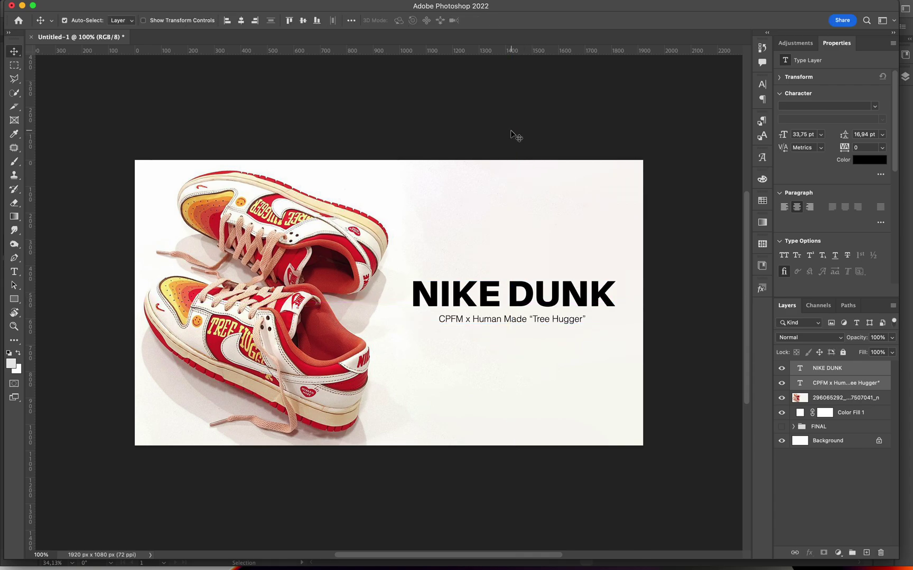
# Step: Convert NIKE DUNK to a smart object and preview a Mosaic filter with cell size 9
pyautogui.click(861, 405)
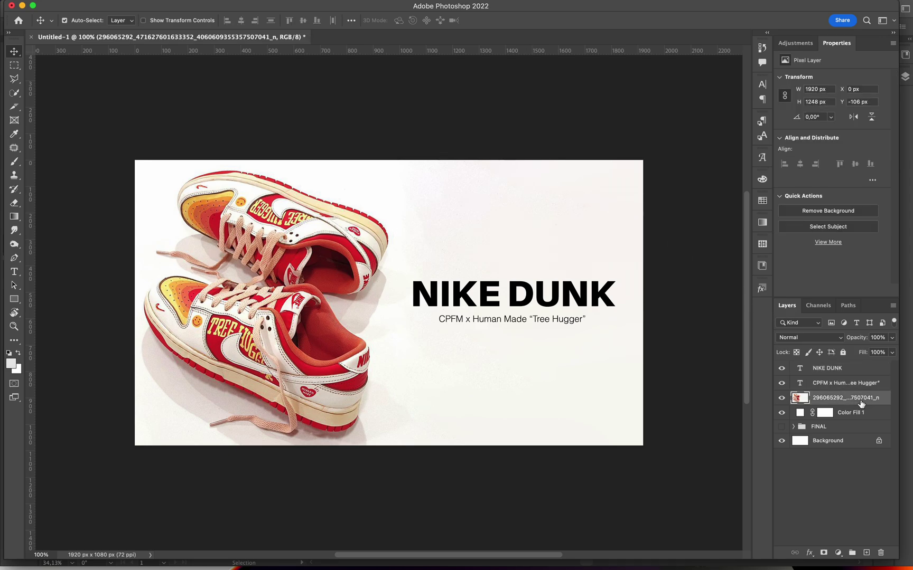
pyautogui.click(852, 371)
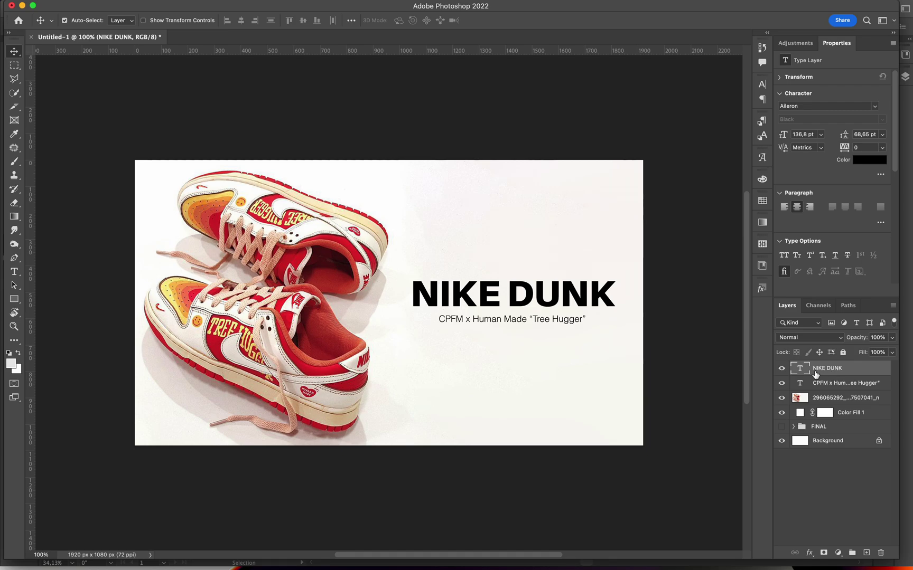
pyautogui.click(244, 2)
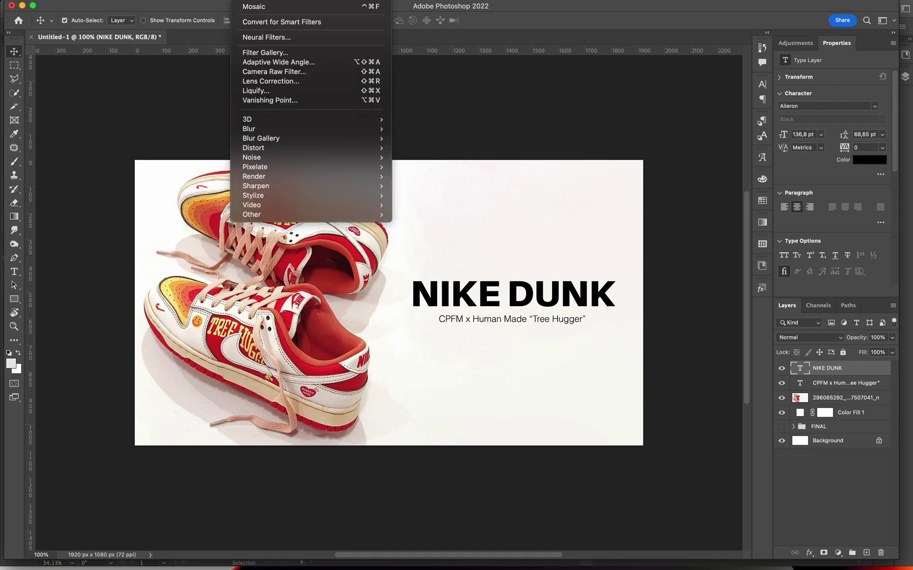
pyautogui.moveTo(261, 168)
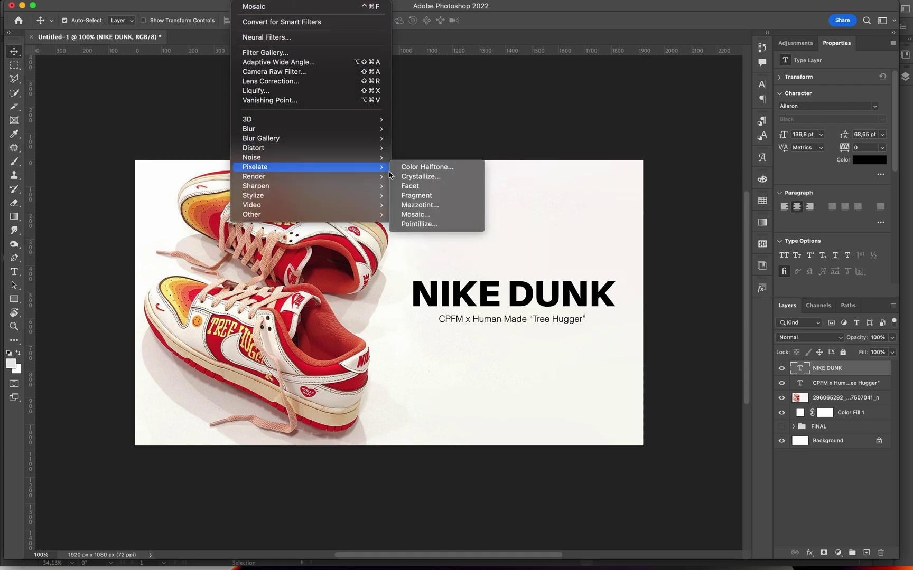
pyautogui.click(428, 216)
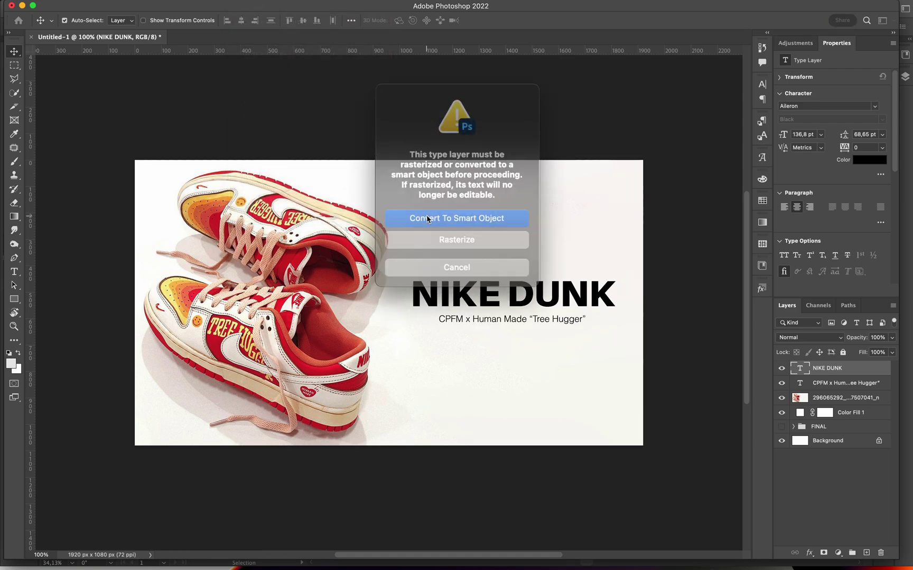
pyautogui.click(479, 213)
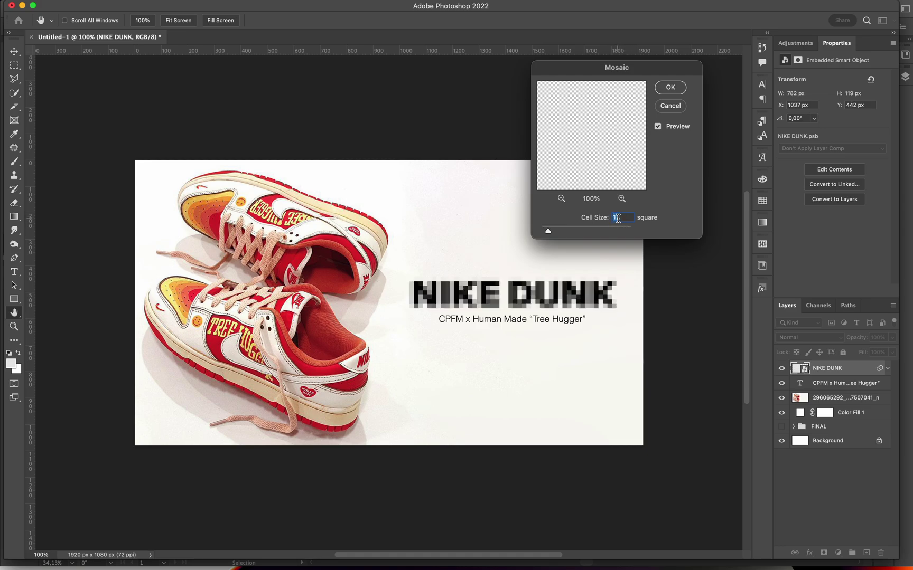
pyautogui.press('Down')
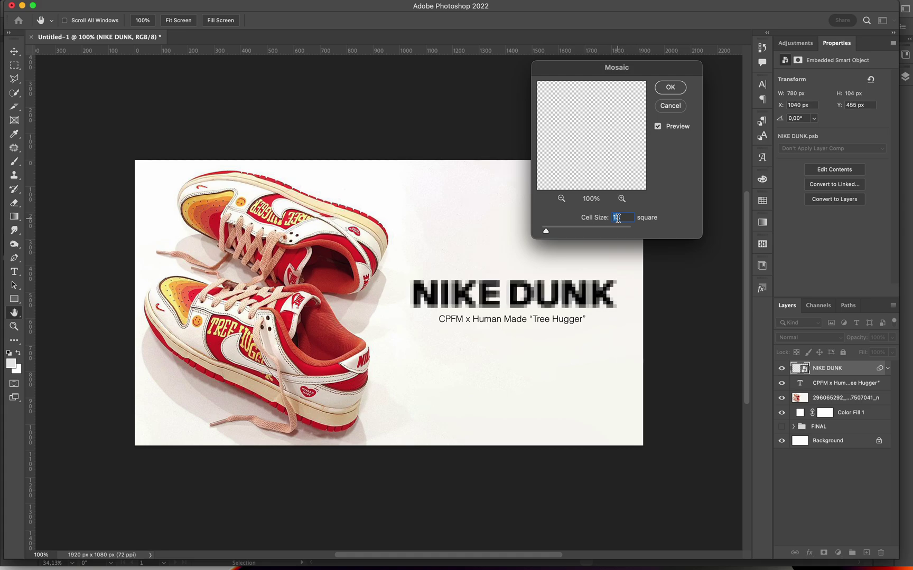
pyautogui.press('Down')
pyautogui.press('Down')
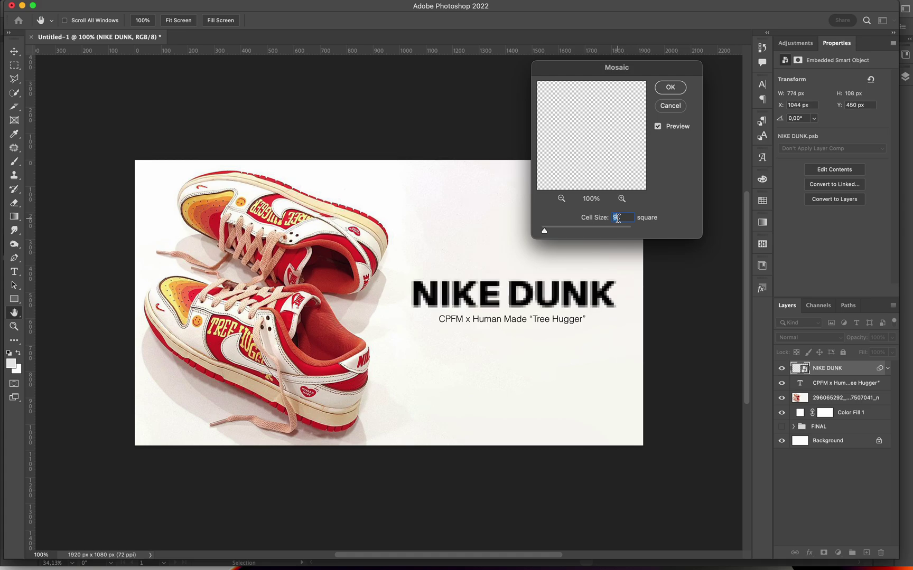
# Step: Apply the Mosaic smart filter to NIKE DUNK and duplicate the shoe photo layer
pyautogui.click(667, 87)
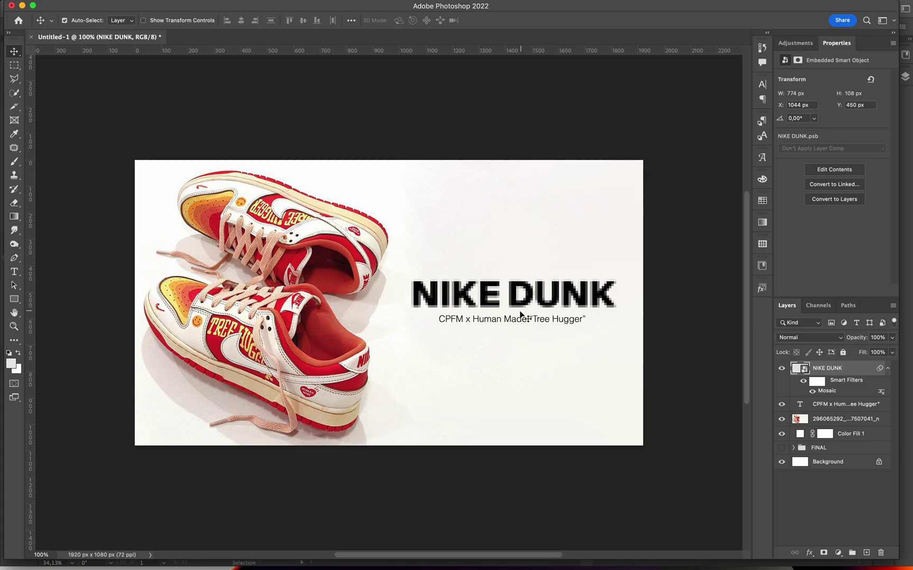
pyautogui.click(887, 369)
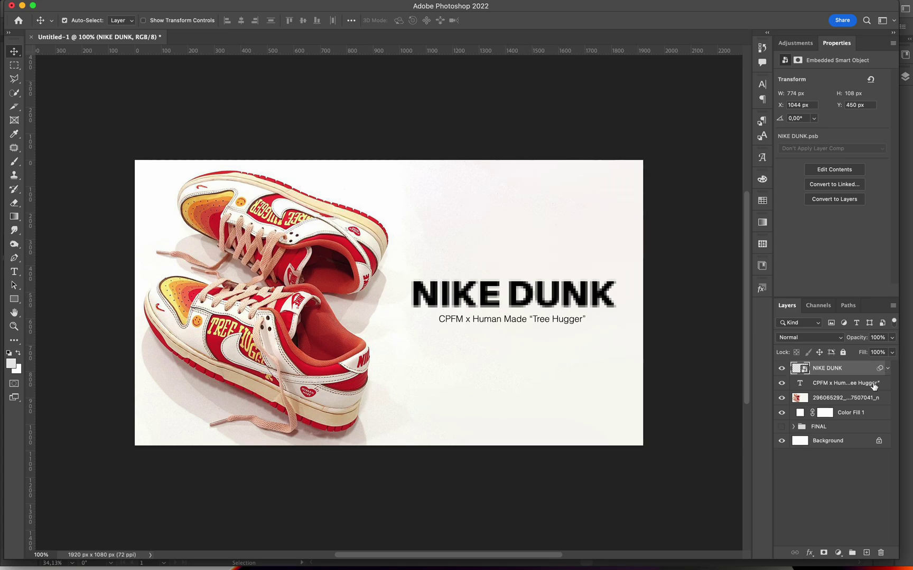
pyautogui.click(865, 400)
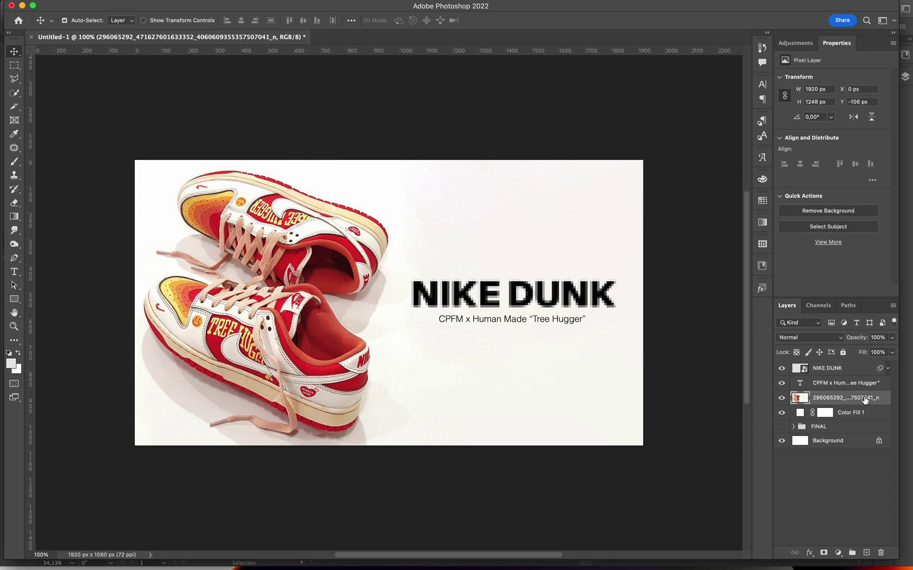
pyautogui.press('super+j')
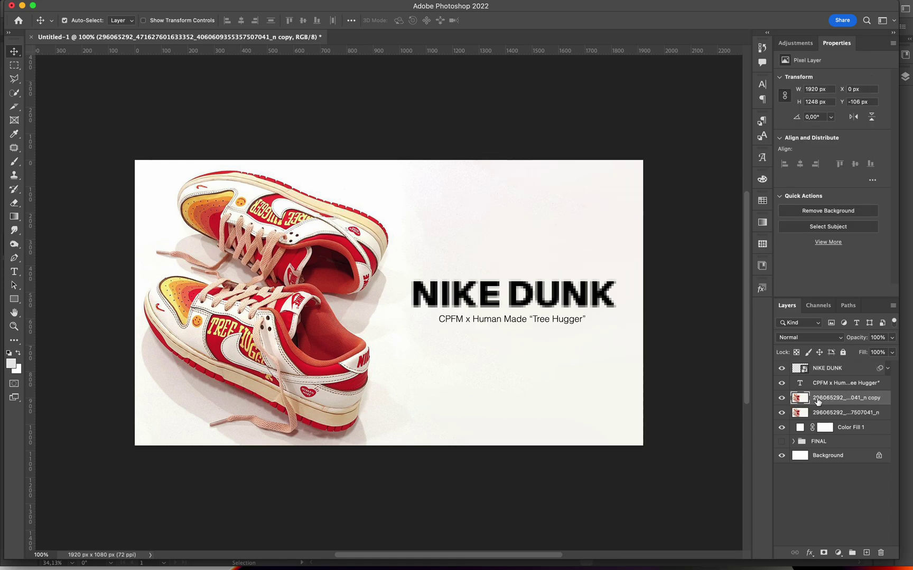
pyautogui.click(837, 369)
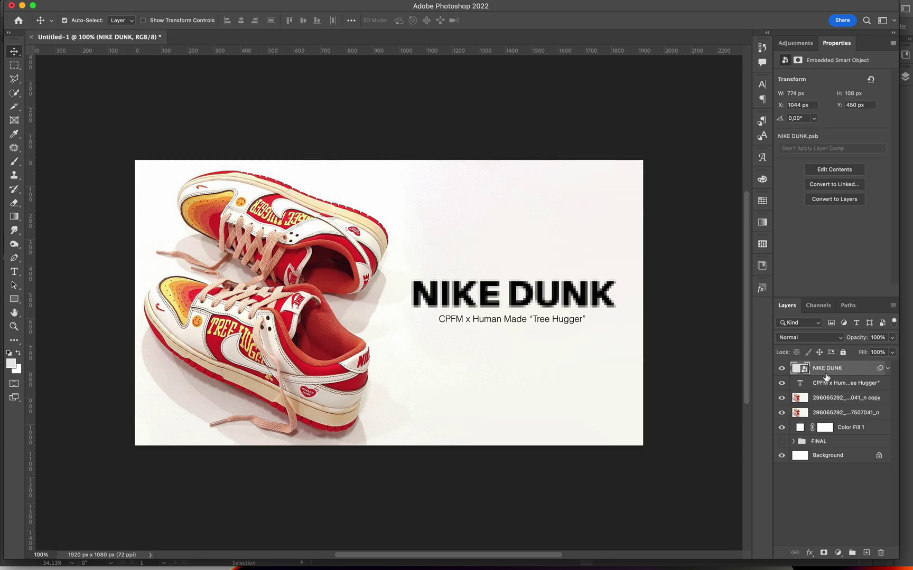
pyautogui.click(795, 42)
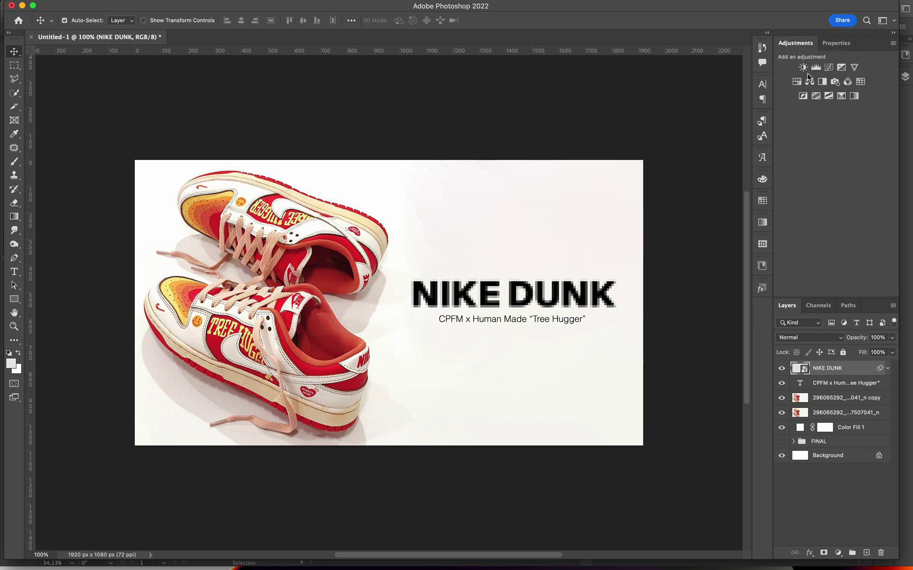
# Step: Add a Threshold adjustment at level 138 and select the layers down to the photo copy
pyautogui.click(829, 97)
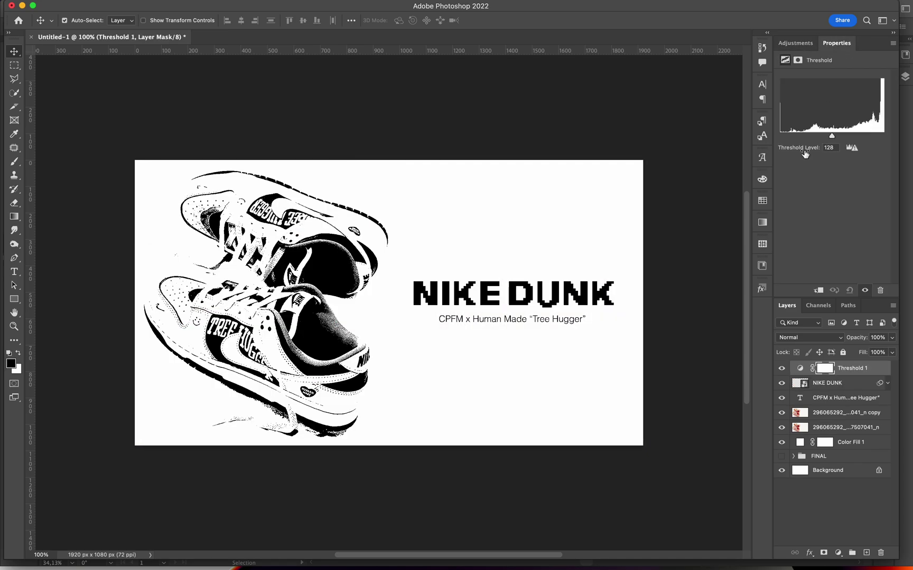
pyautogui.moveTo(833, 138)
pyautogui.mouseDown()
pyautogui.moveTo(794, 140)
pyautogui.moveTo(837, 133)
pyautogui.mouseUp()
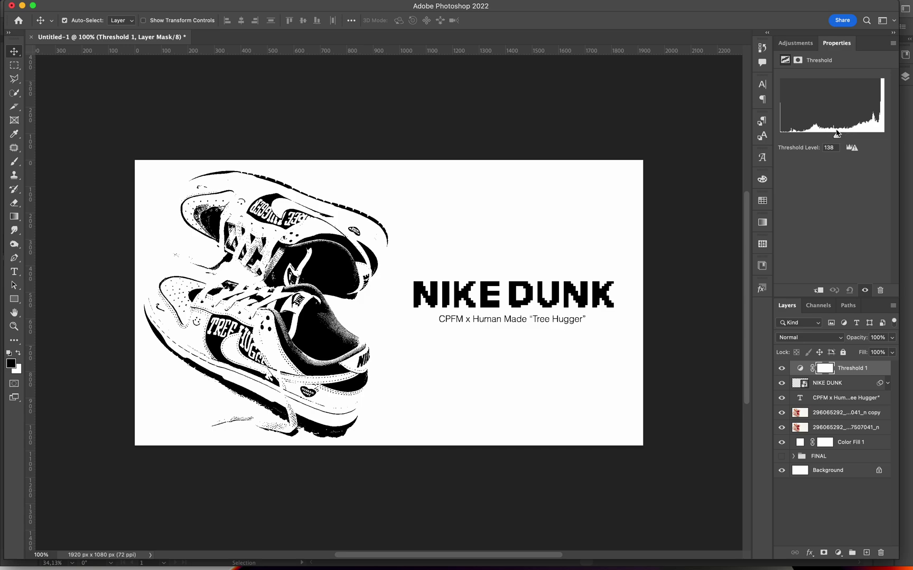
pyautogui.keyDown('shift'); pyautogui.click(835, 416); pyautogui.keyUp('shift')
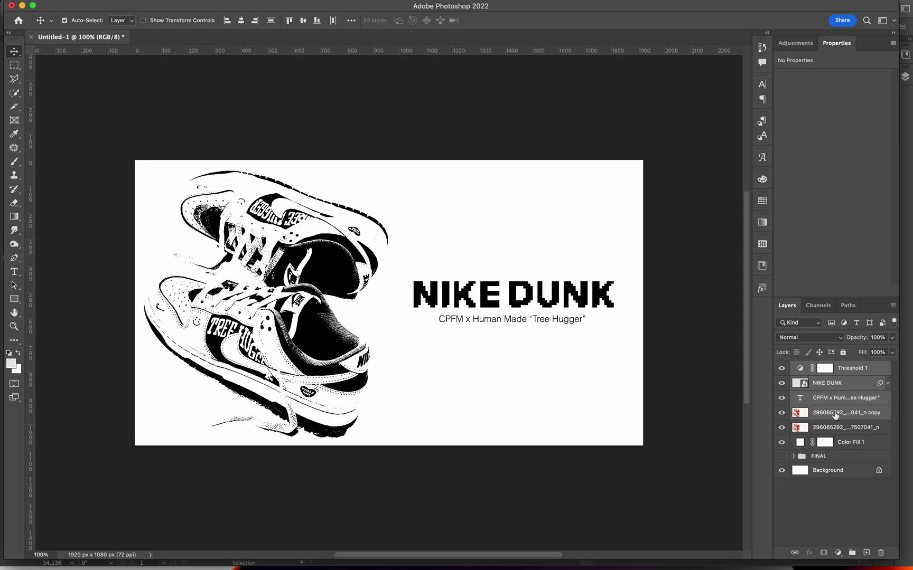
# Step: Merge threshold, title, subtitle and shoe copy into smart object Threshold 1 and inspect its contents
pyautogui.rightClick(823, 397)
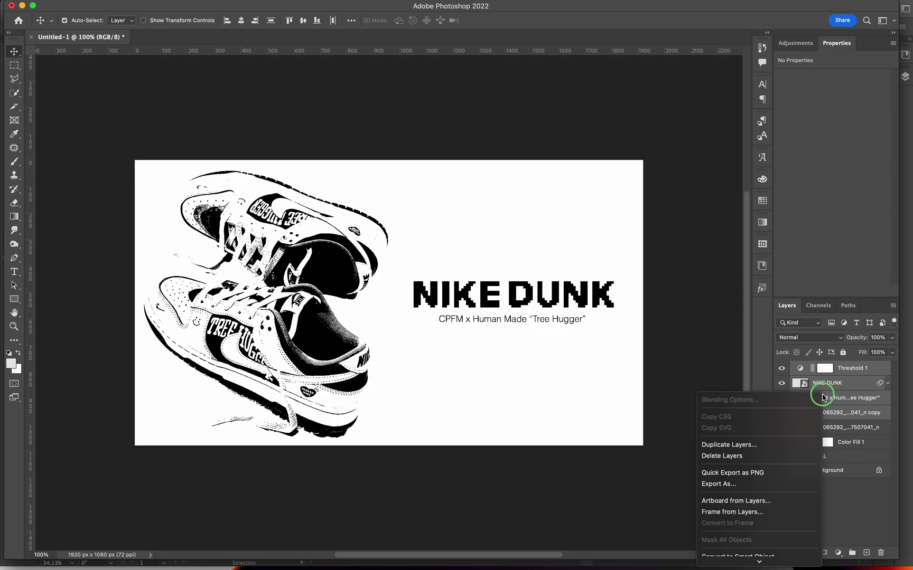
pyautogui.scroll(-3, 760, 454)
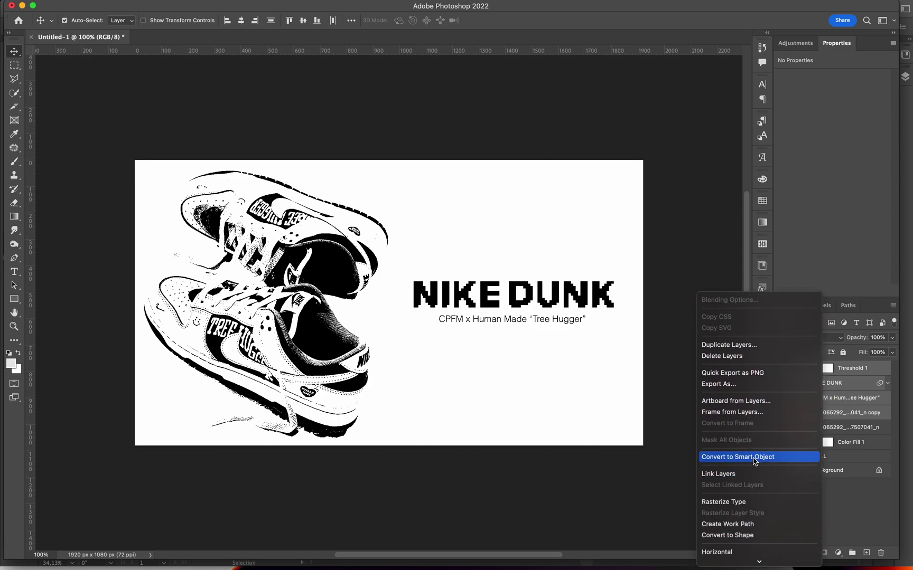
pyautogui.click(754, 457)
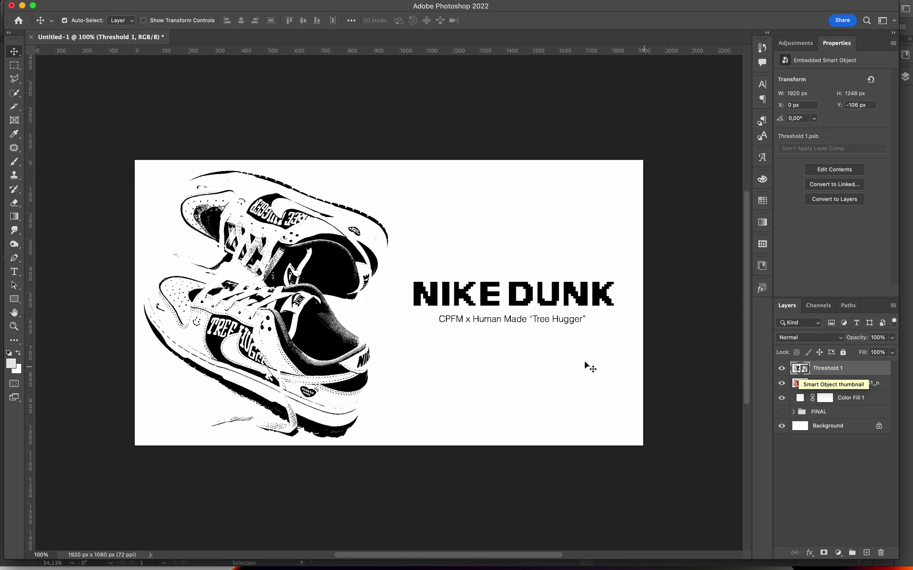
pyautogui.doubleClick(799, 369)
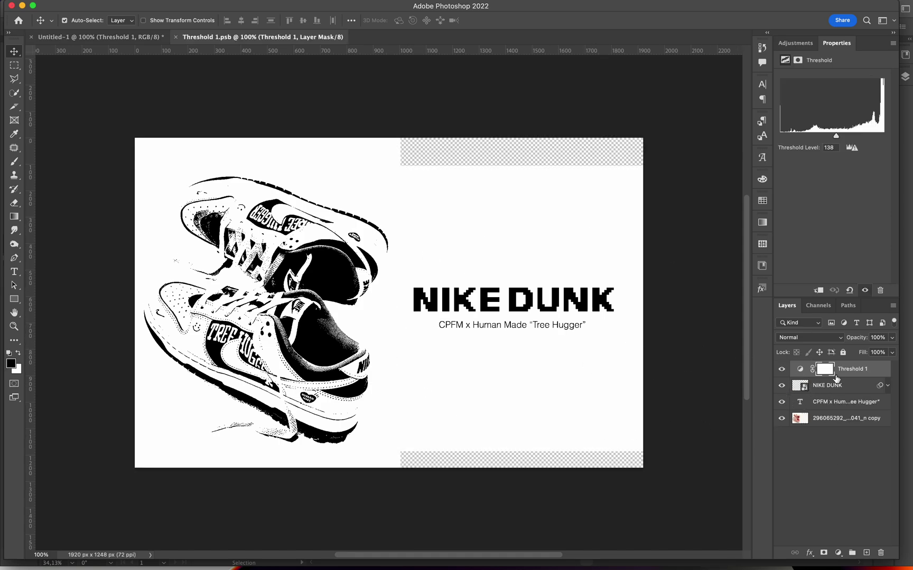
pyautogui.click(176, 37)
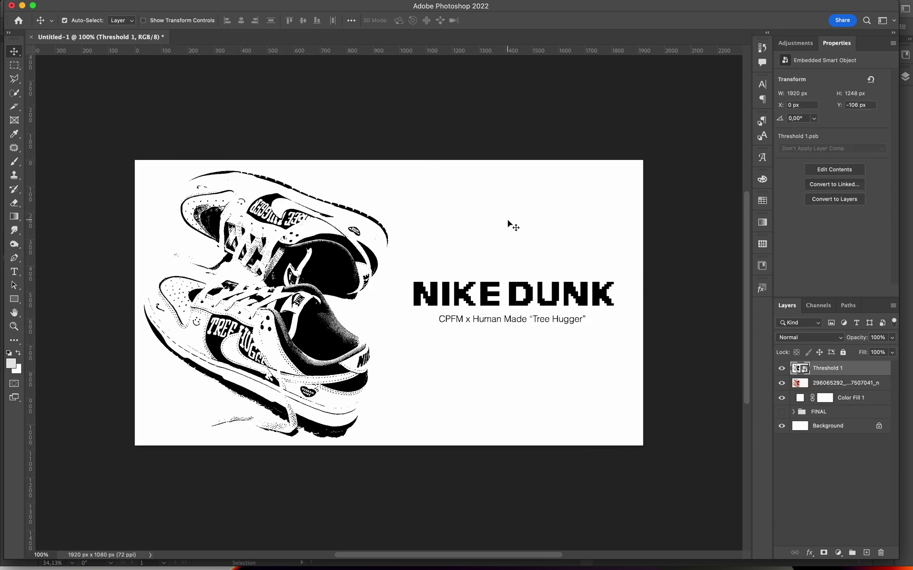
# Step: Set the Threshold 1 smart object's blend mode to Multiply
pyautogui.click(812, 339)
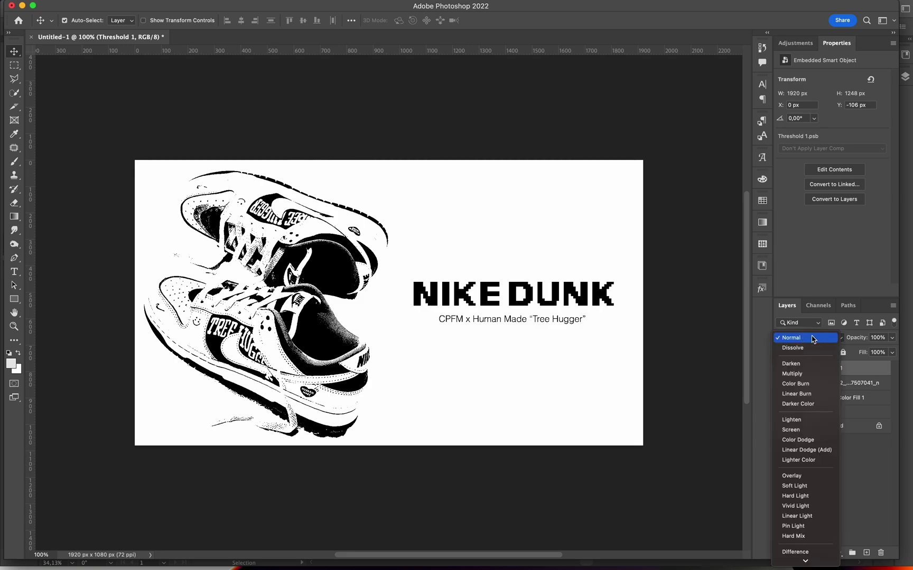
pyautogui.press('Down')
pyautogui.press('Down')
pyautogui.press('Down')
pyautogui.press('Down')
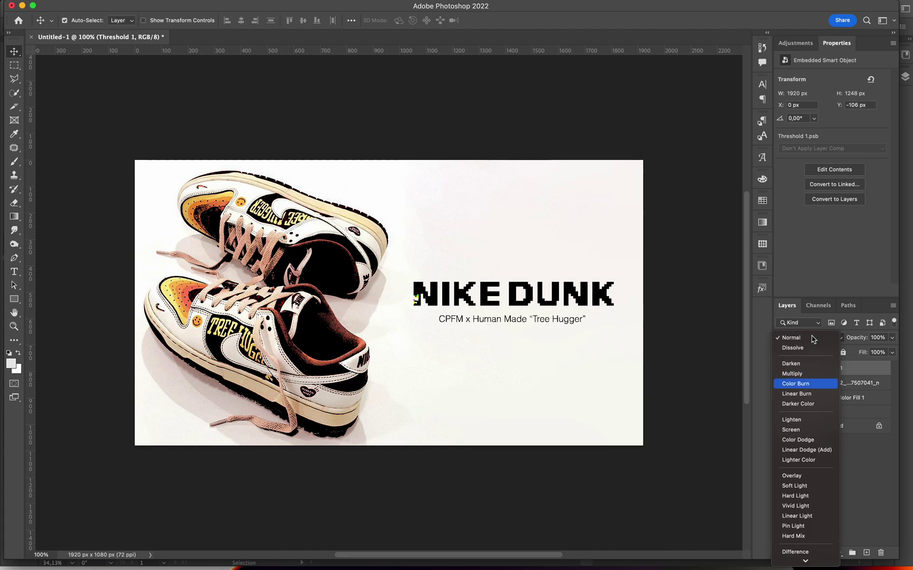
pyautogui.press('Up')
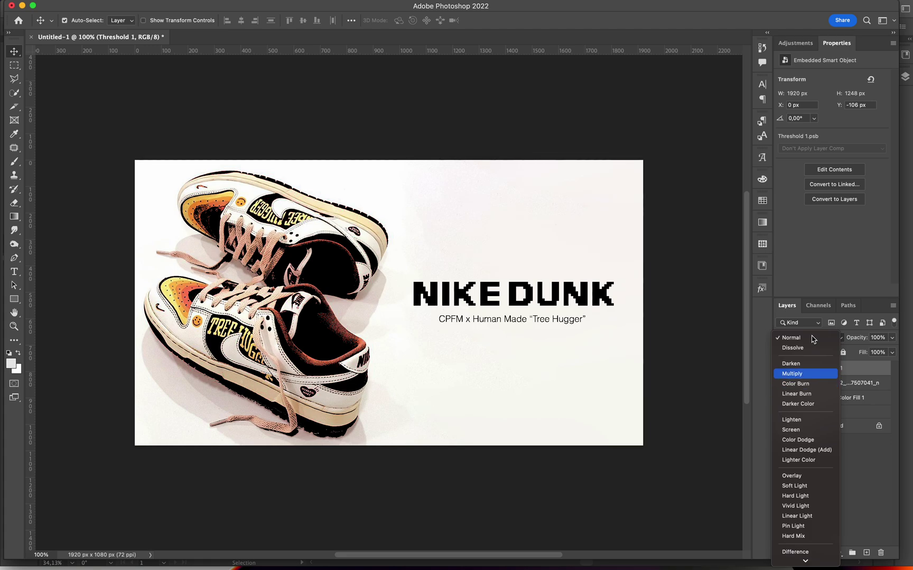
pyautogui.press('Return')
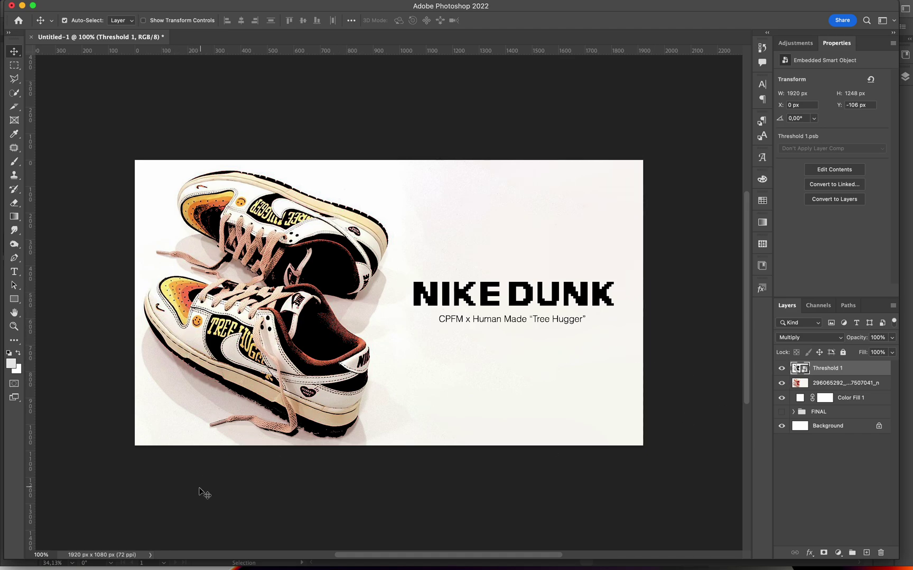
# Step: Duplicate both Photocopy Texture 5 layers from the FINAL group to above Threshold 1
pyautogui.click(48, 559)
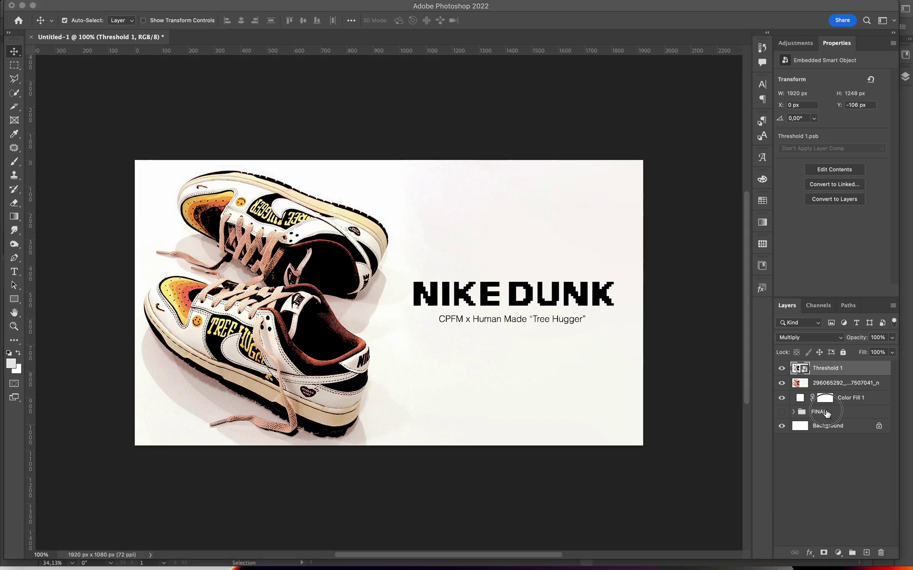
pyautogui.click(794, 412)
pyautogui.click(809, 415)
pyautogui.click(837, 429)
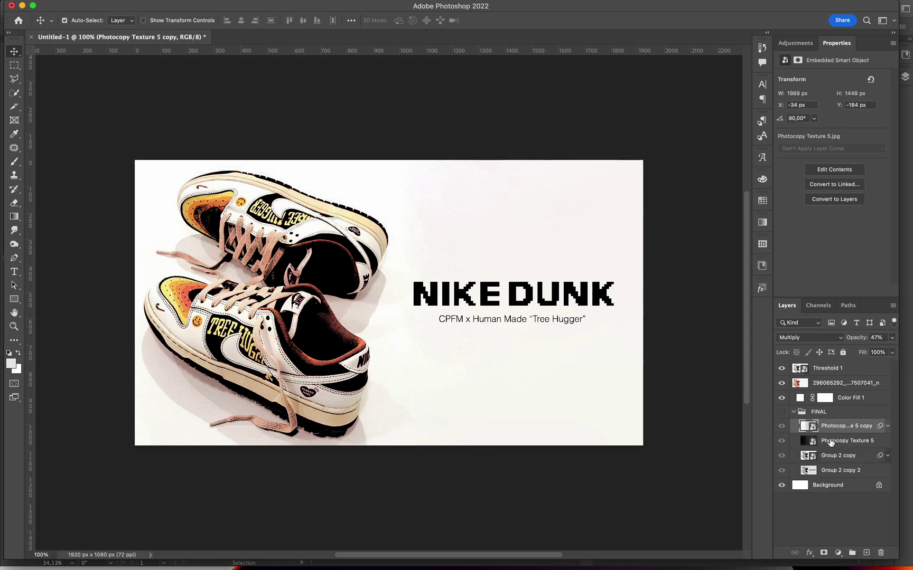
pyautogui.keyDown('shift'); pyautogui.click(835, 440); pyautogui.keyUp('shift')
pyautogui.moveTo(833, 433); pyautogui.dragTo(827, 368)
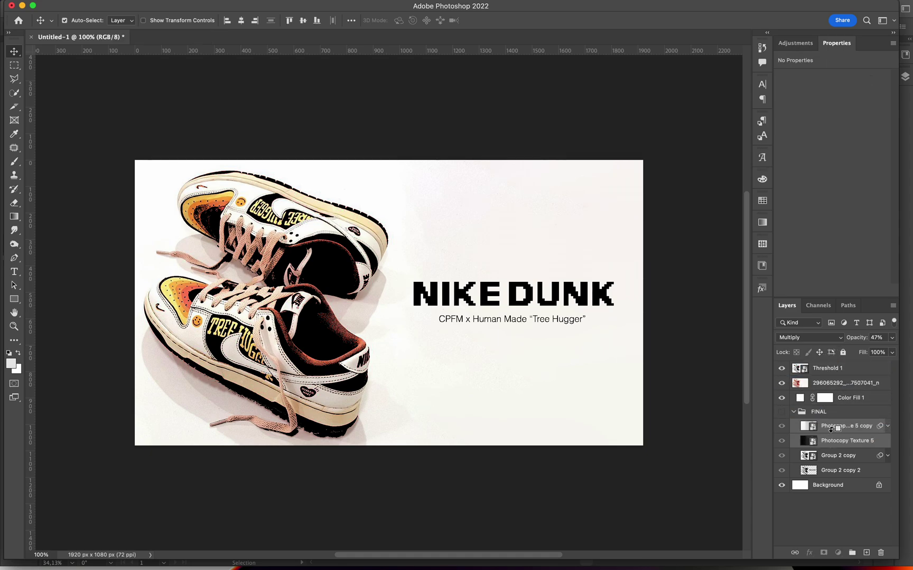
pyautogui.moveTo(833, 431); pyautogui.dragTo(825, 364)
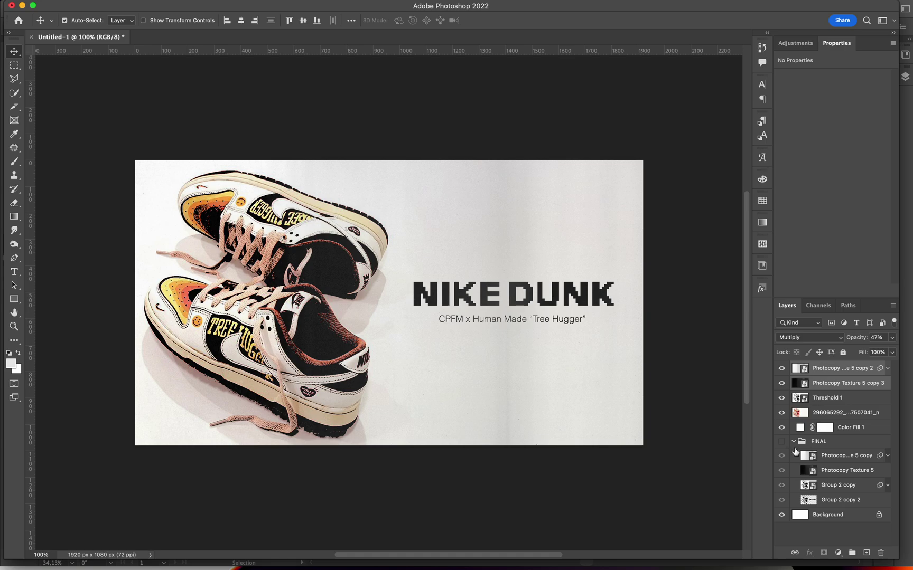
# Step: Collapse FINAL and show only Photocopy Texture 5 copy 3, blended with Screen
pyautogui.click(793, 442)
pyautogui.click(781, 368)
pyautogui.click(781, 383)
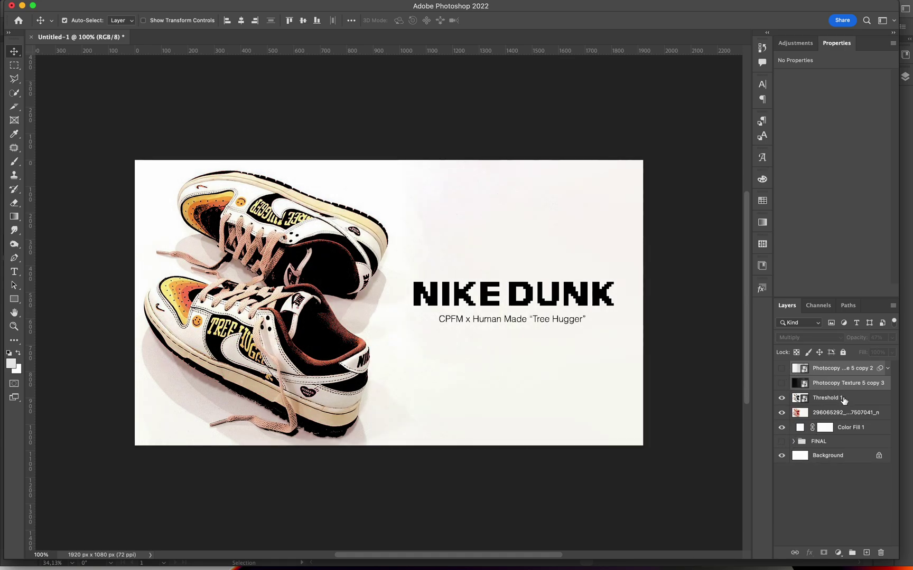
pyautogui.click(837, 386)
pyautogui.click(782, 384)
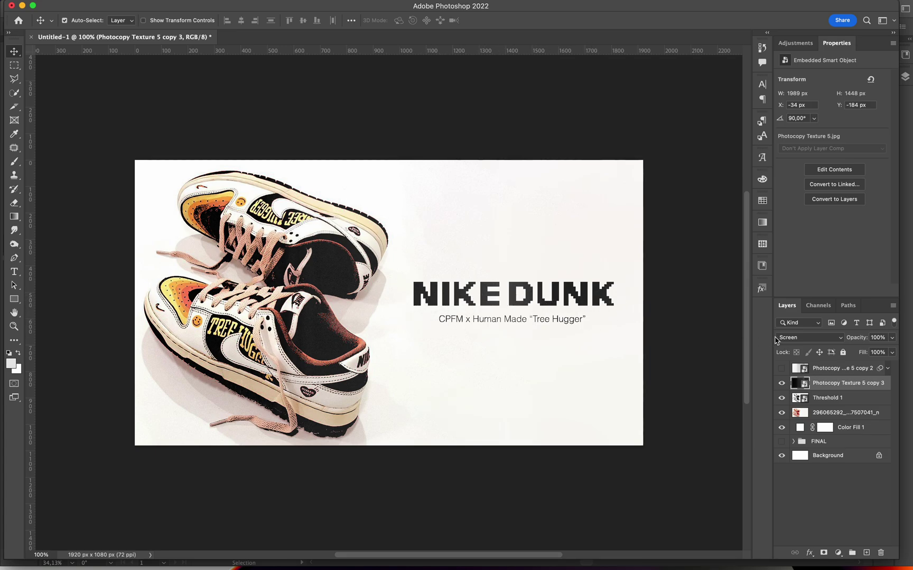
pyautogui.click(796, 338)
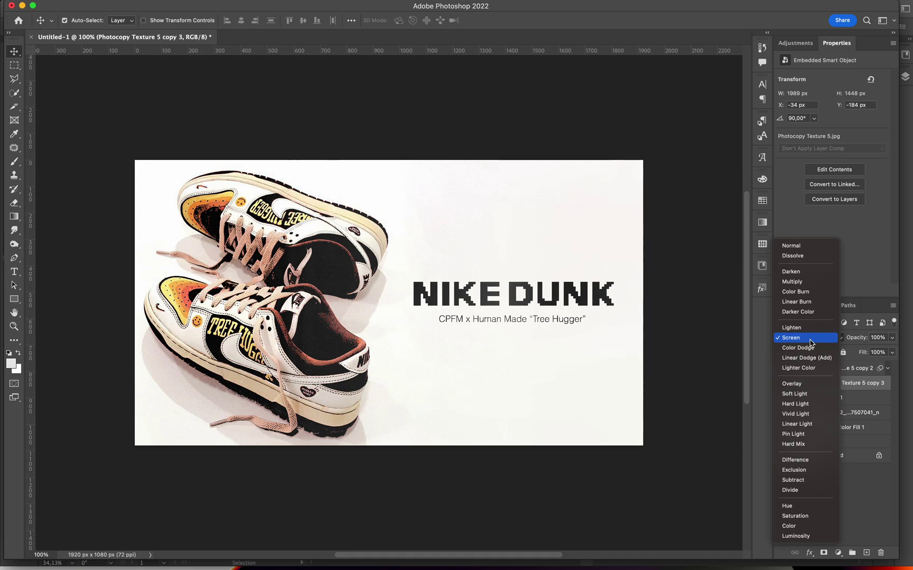
pyautogui.click(809, 341)
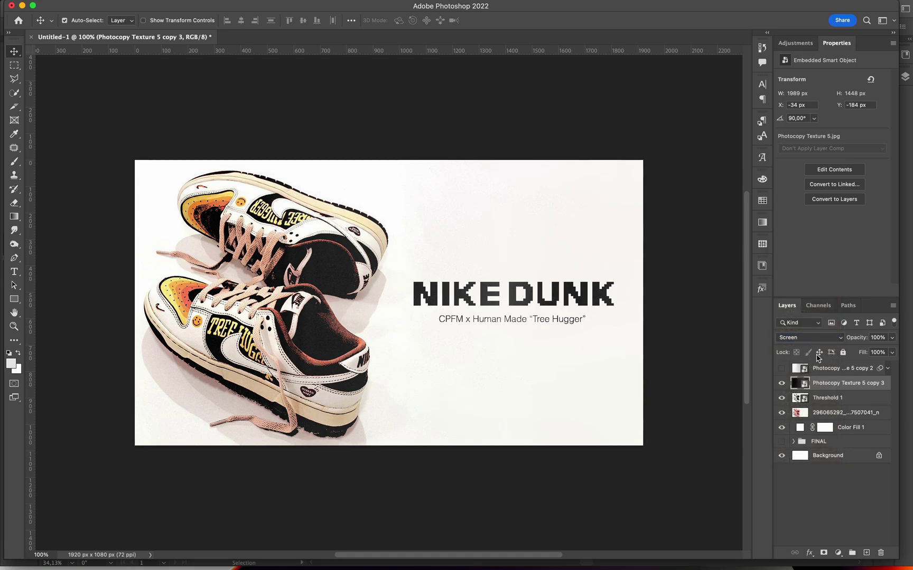
pyautogui.click(825, 369)
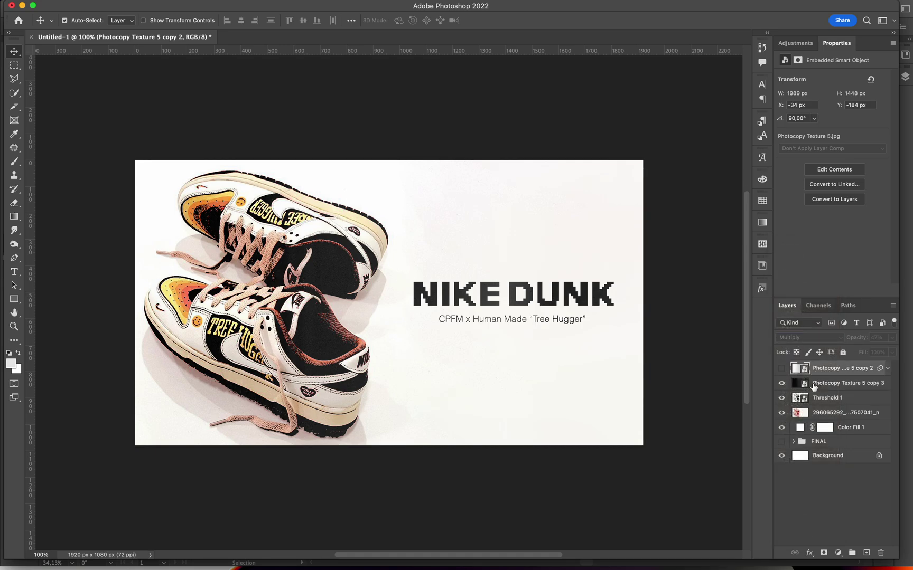
# Step: Show Photocopy Texture 5 copy 2 with Multiply blending at 50% opacity
pyautogui.click(782, 370)
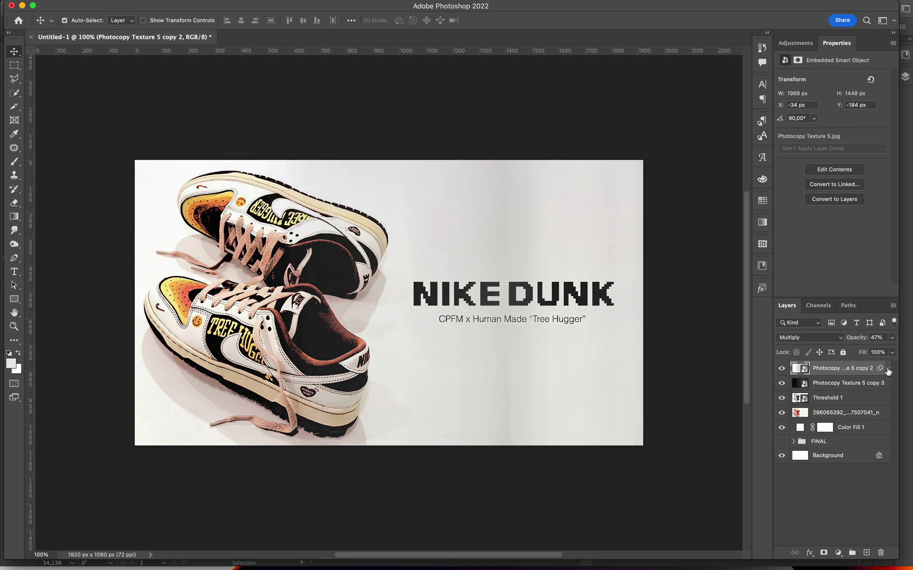
pyautogui.click(888, 369)
pyautogui.click(888, 369)
pyautogui.click(810, 340)
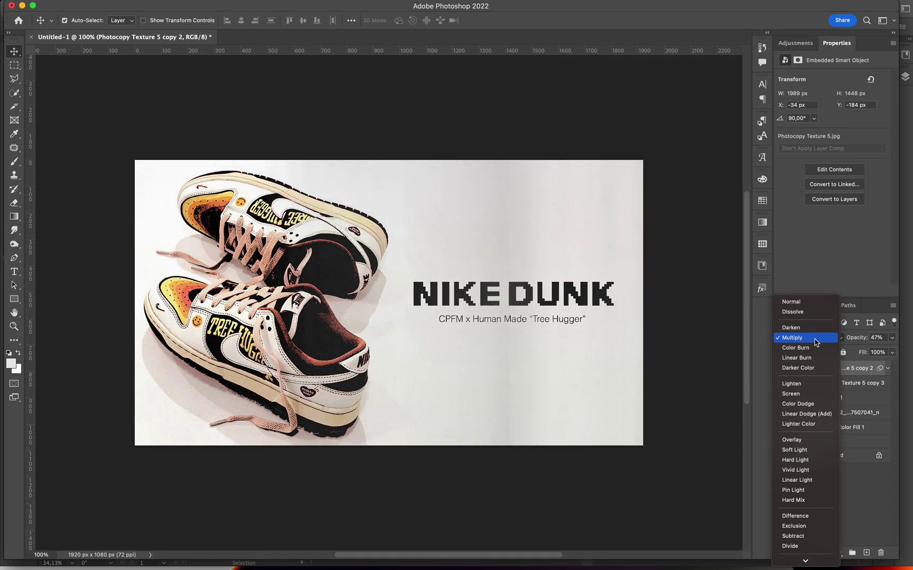
pyautogui.click(816, 342)
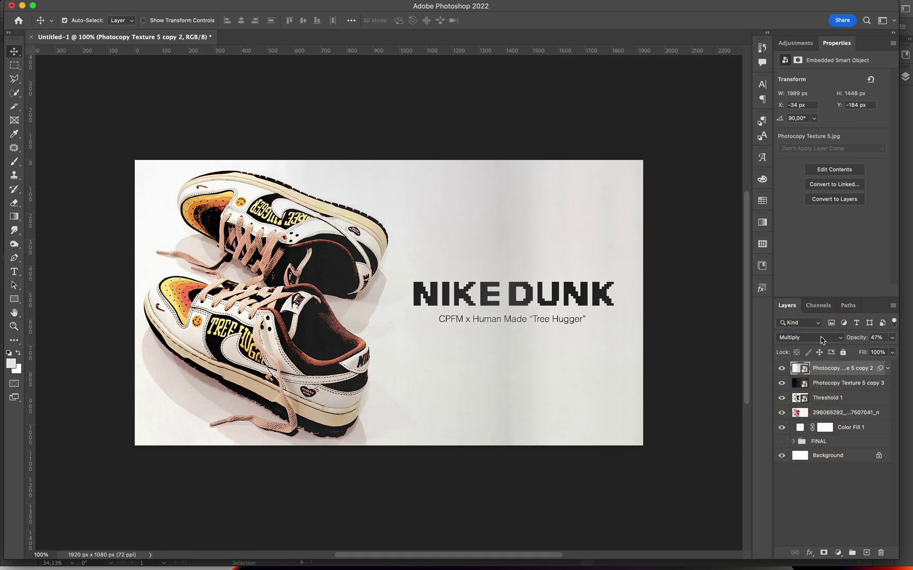
pyautogui.click(877, 337)
pyautogui.write('50')
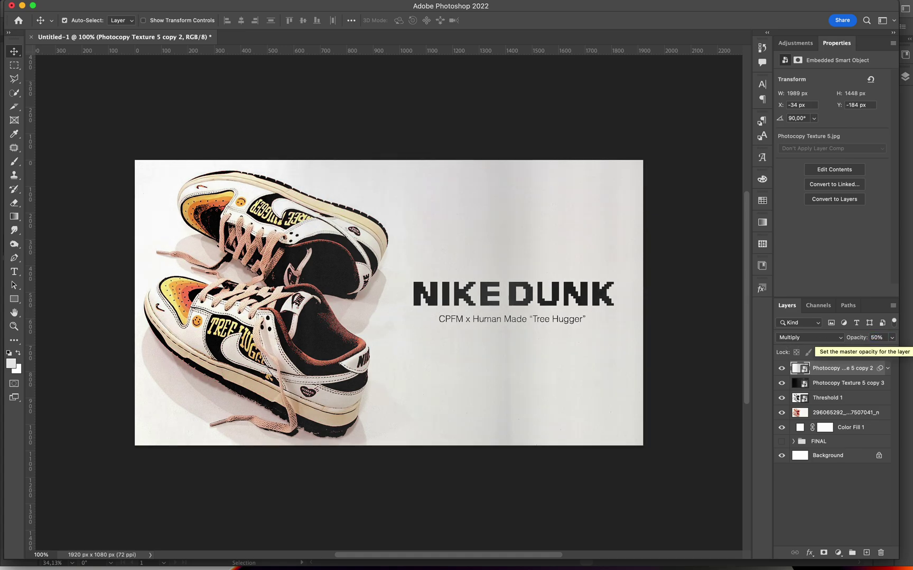
pyautogui.click(840, 493)
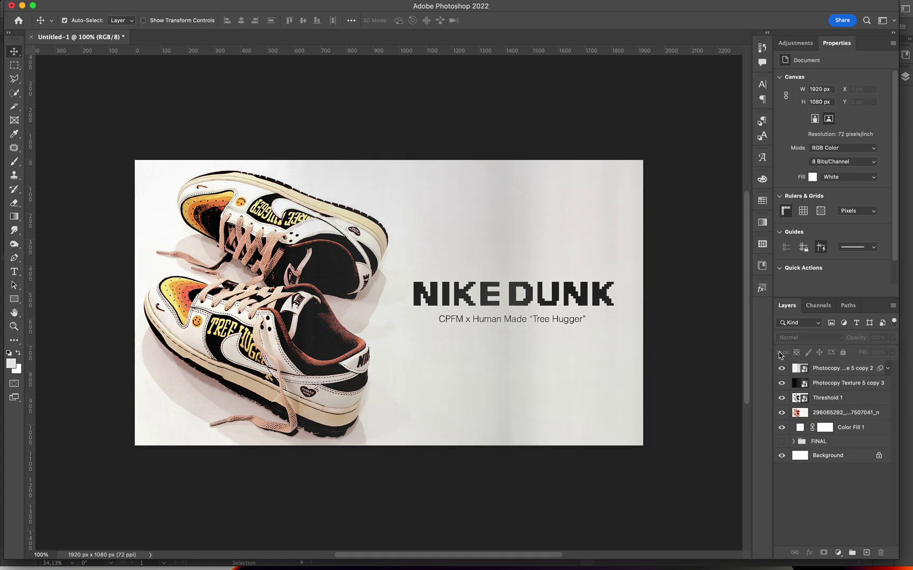
pyautogui.click(782, 370)
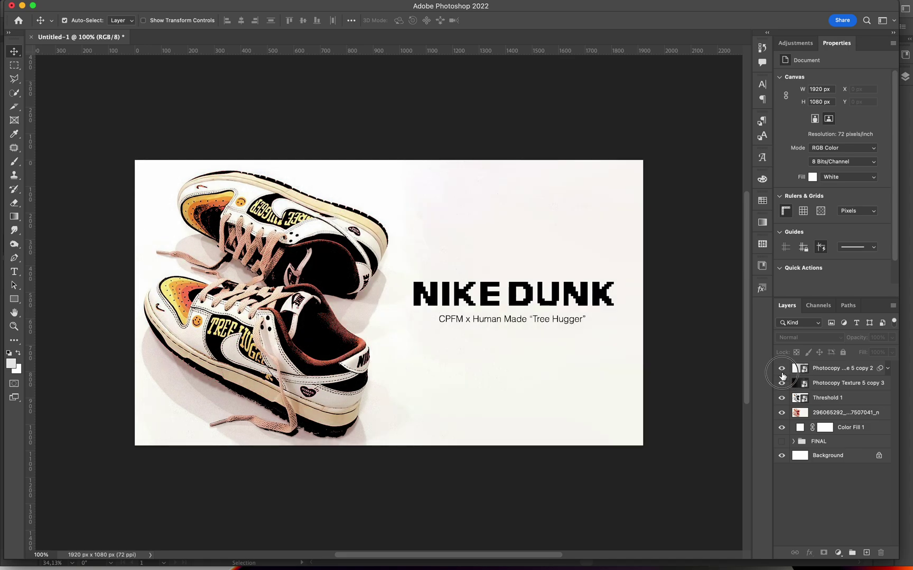
pyautogui.click(782, 368)
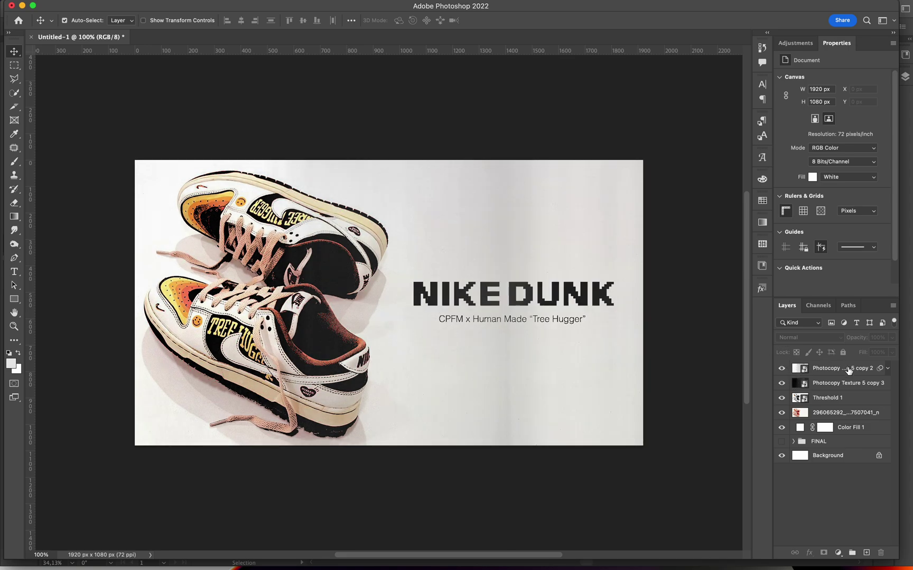